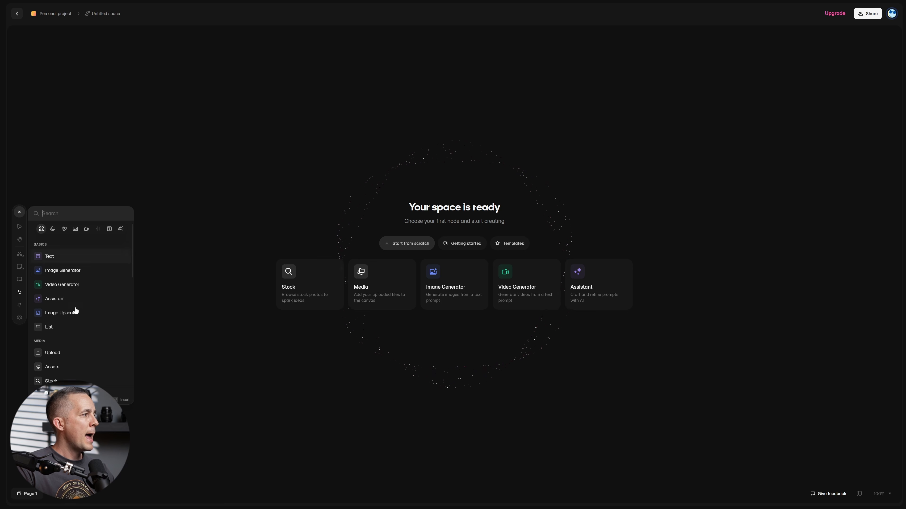
# - Add an Assistant node to the empty space
pyautogui.click(21, 215)
pyautogui.click(20, 214)
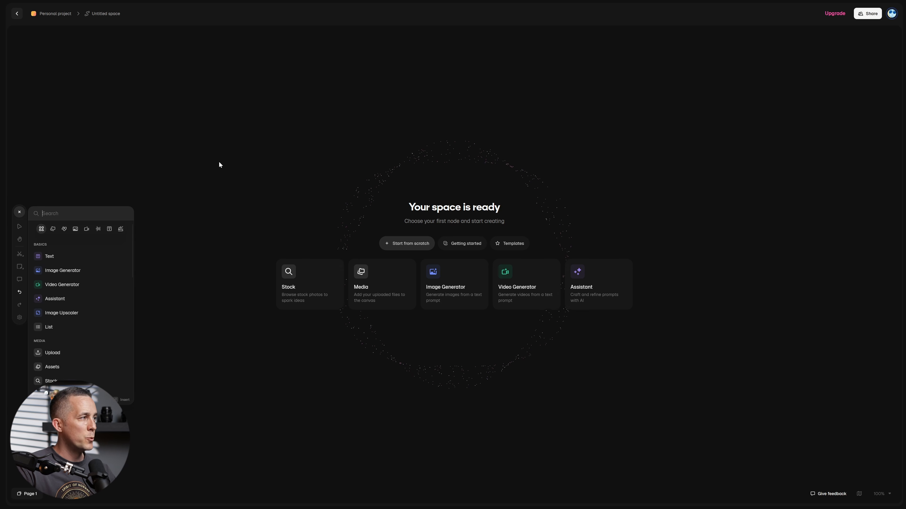
pyautogui.press('n')
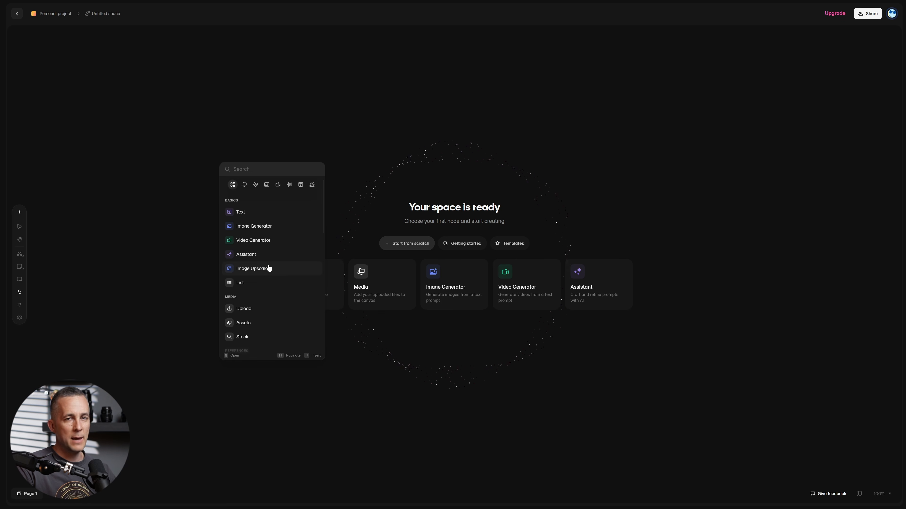
pyautogui.press('n')
pyautogui.press('n')
pyautogui.press('n')
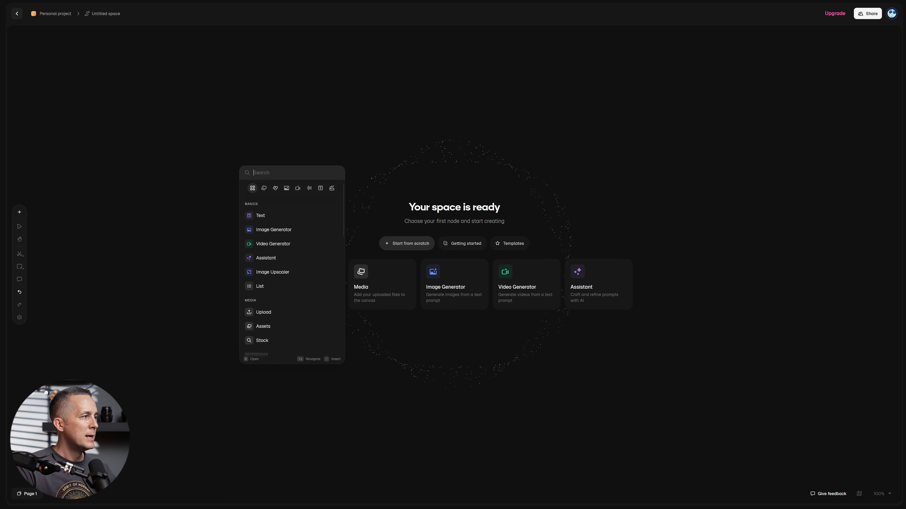
pyautogui.click(262, 261)
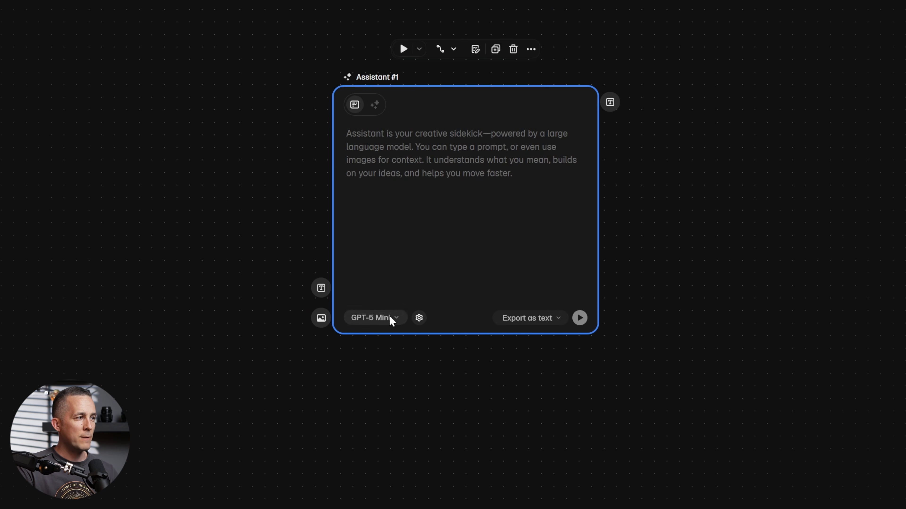
pyautogui.click(392, 319)
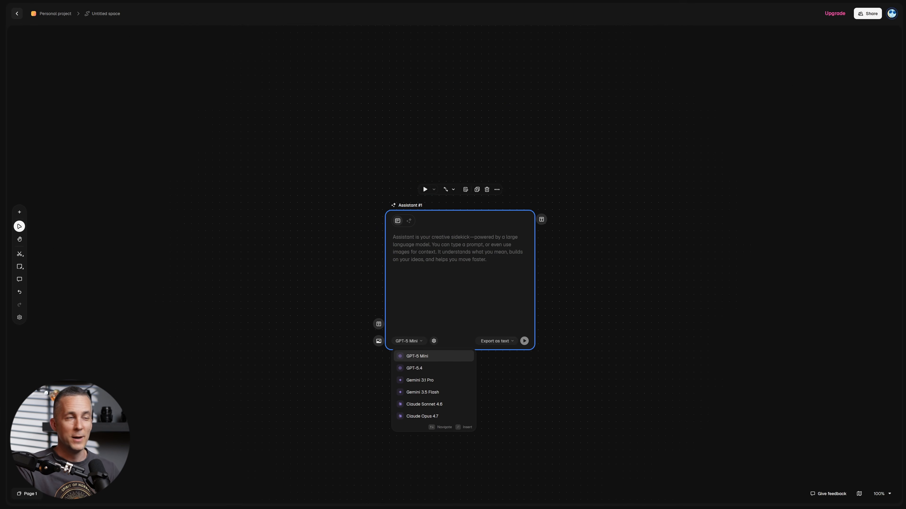
pyautogui.press('Escape')
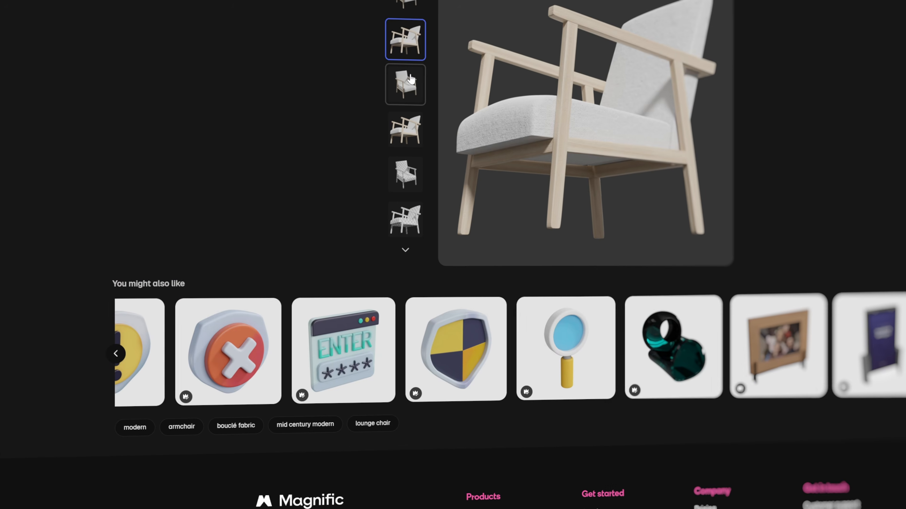
pyautogui.click(376, 81)
pyautogui.click(377, 126)
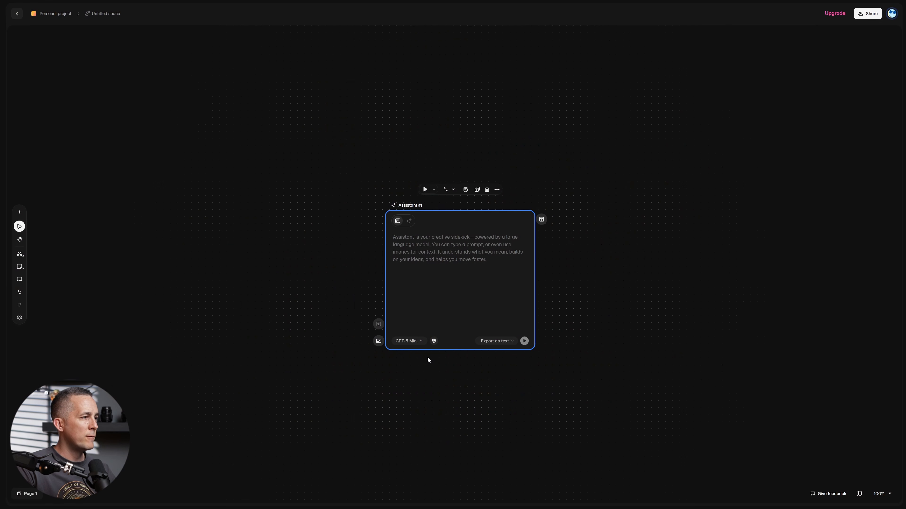
# - Ask Claude Sonnet 4.6 for a Nano Banana 2 prompt for a realistic character sheet of a skier in full gear with a helmet, skis and poles
pyautogui.click(408, 341)
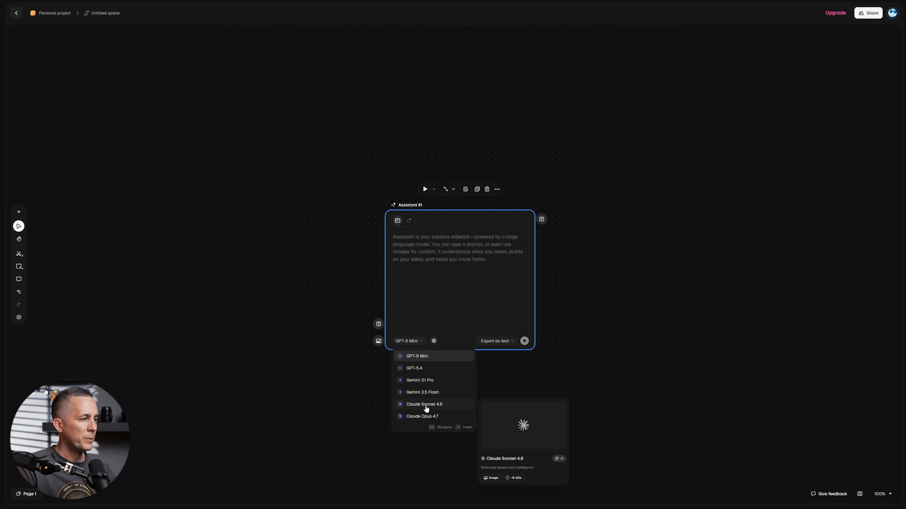
pyautogui.click(426, 406)
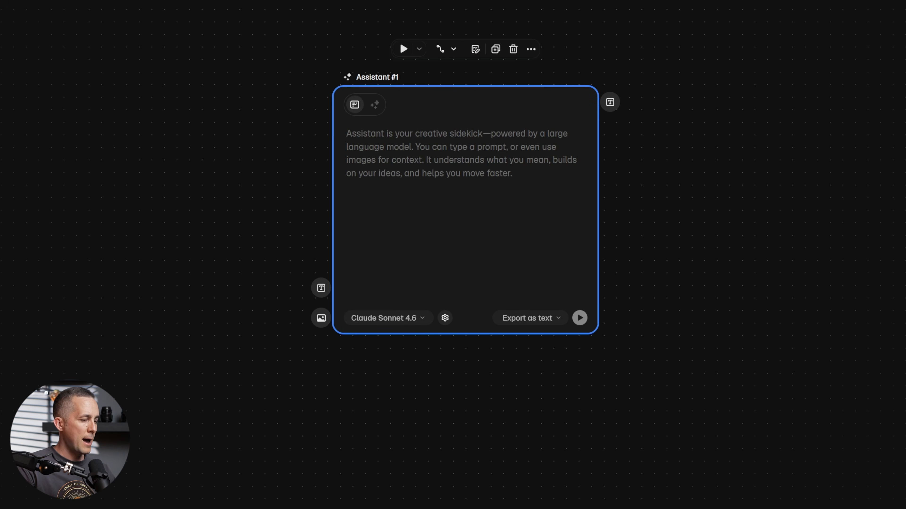
pyautogui.write('I need a prompt for Nano Banana 2 for a character sheet of a skier in full gear with a helmet, skis and poles')
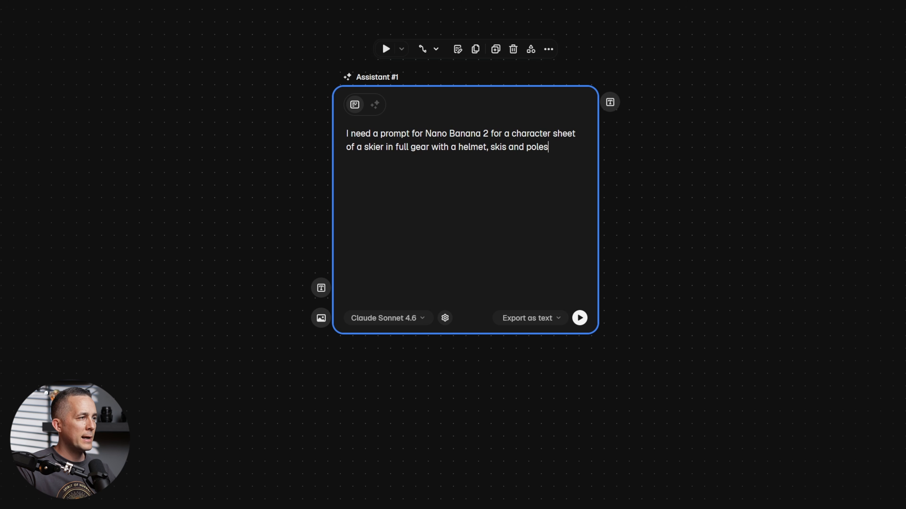
pyautogui.write('realistic')
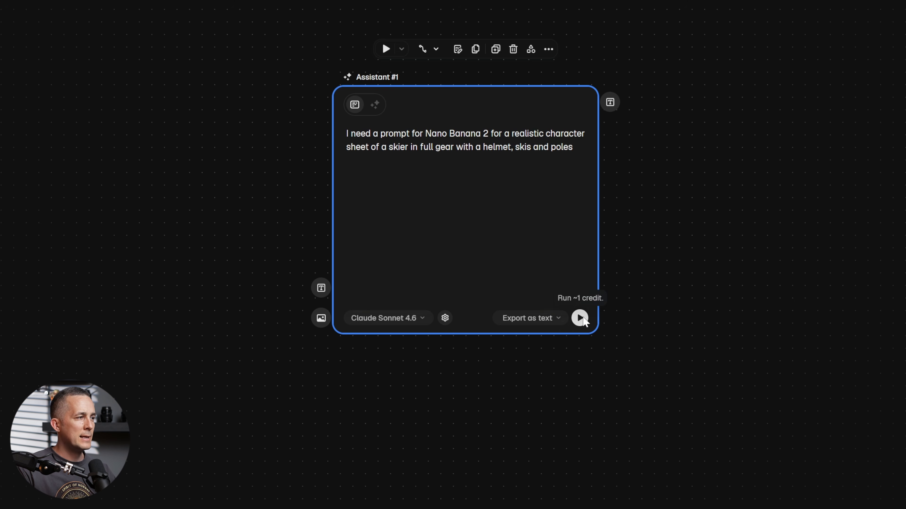
pyautogui.click(581, 318)
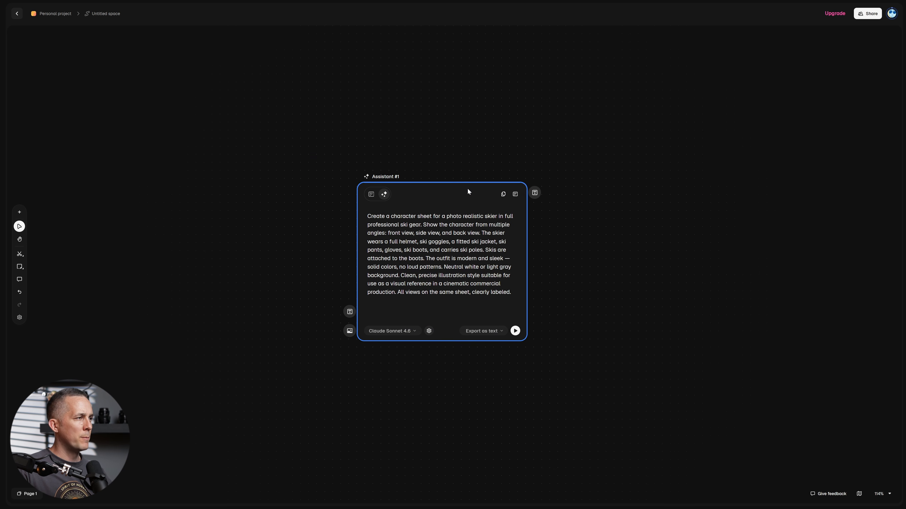
# - Reposition the Assistant node and connect its text output to a new Image Generator node
pyautogui.moveTo(467, 192); pyautogui.dragTo(302, 168)
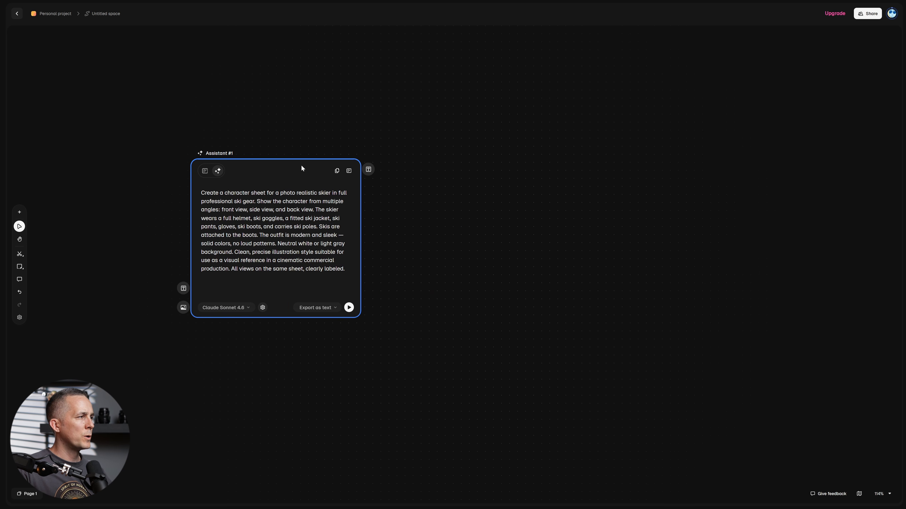
pyautogui.moveTo(369, 170); pyautogui.dragTo(437, 215)
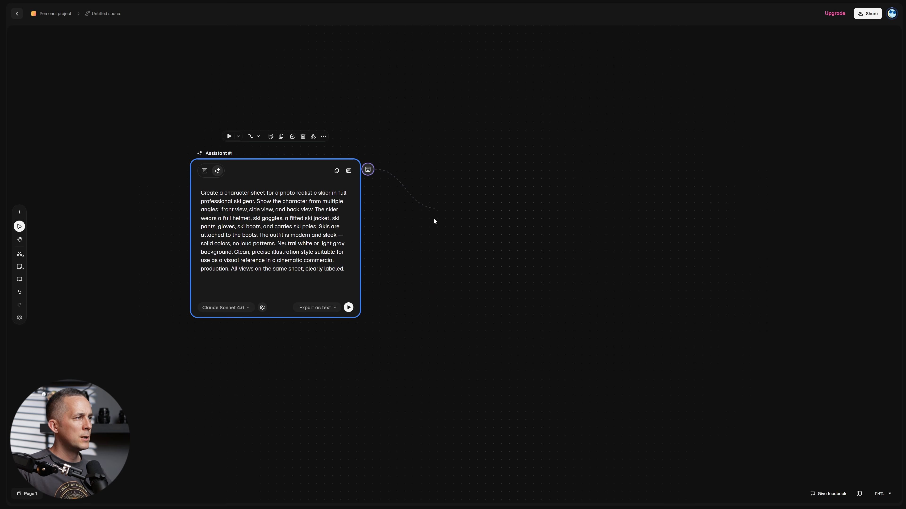
pyautogui.moveTo(445, 246); pyautogui.dragTo(452, 197)
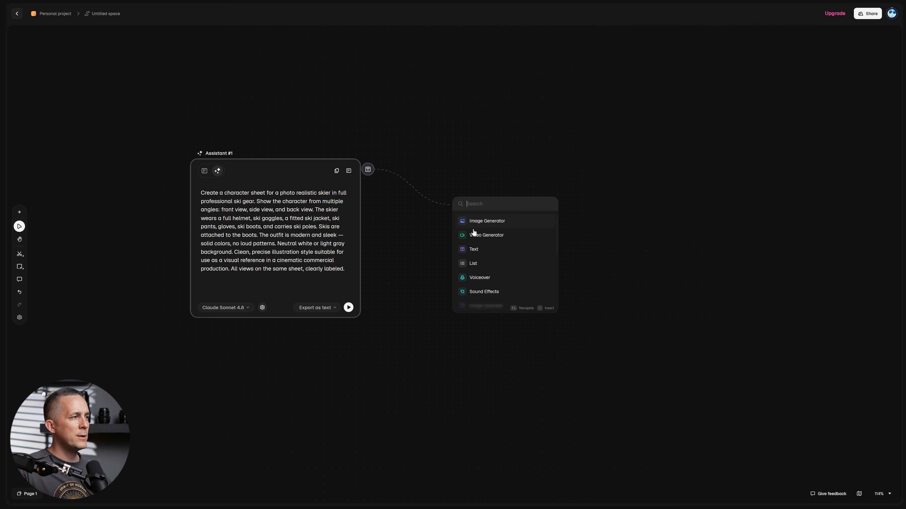
pyautogui.click(485, 222)
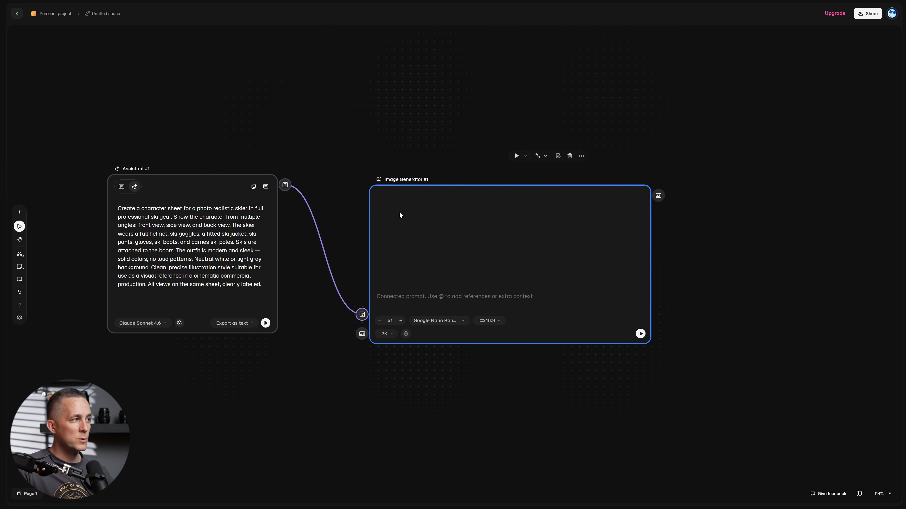
# - Generate the skier character sheet in the Image Generator with a Google Nano Banana model and review the image
pyautogui.click(421, 310)
pyautogui.click(444, 375)
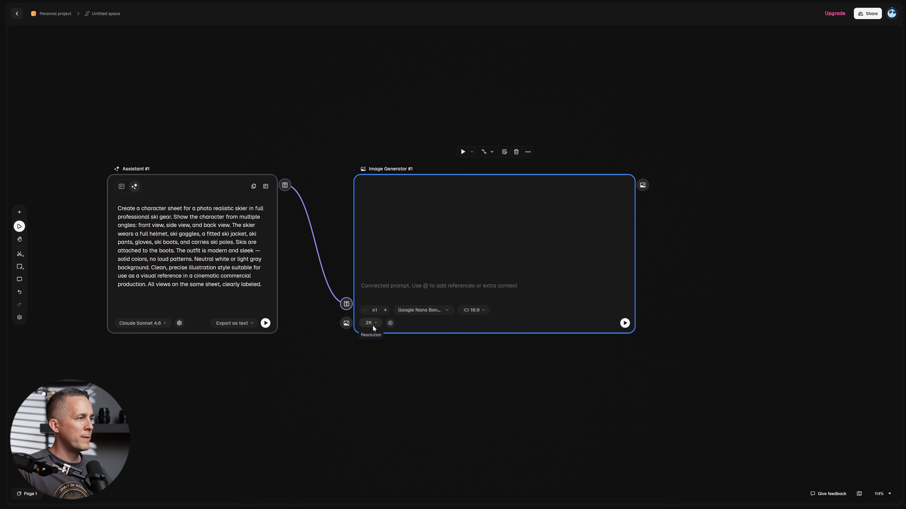
pyautogui.click(624, 323)
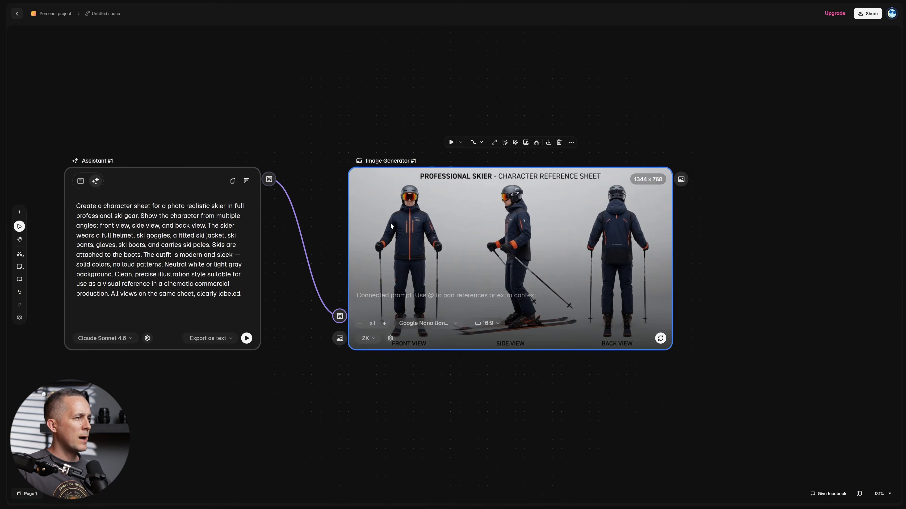
pyautogui.scroll(5, 390, 224)
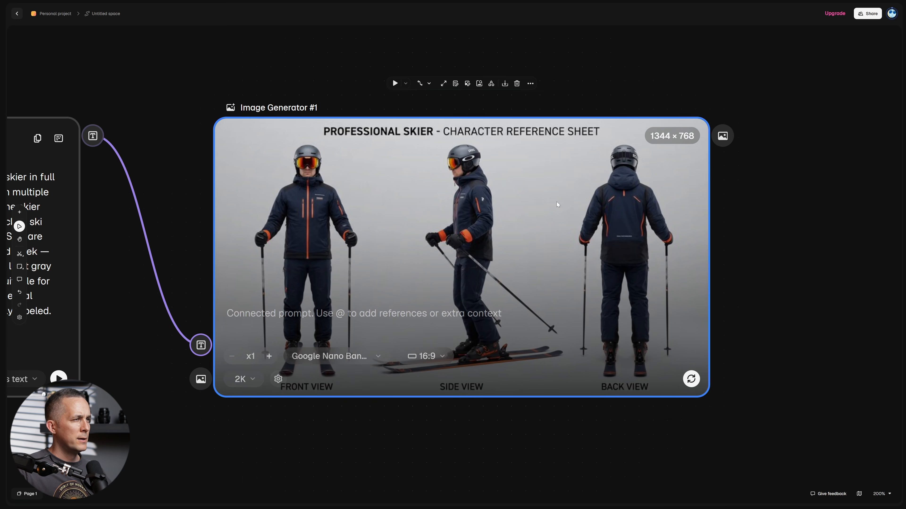
pyautogui.hscroll(-5, 566, 190)
pyautogui.scroll(-6, 479, 213)
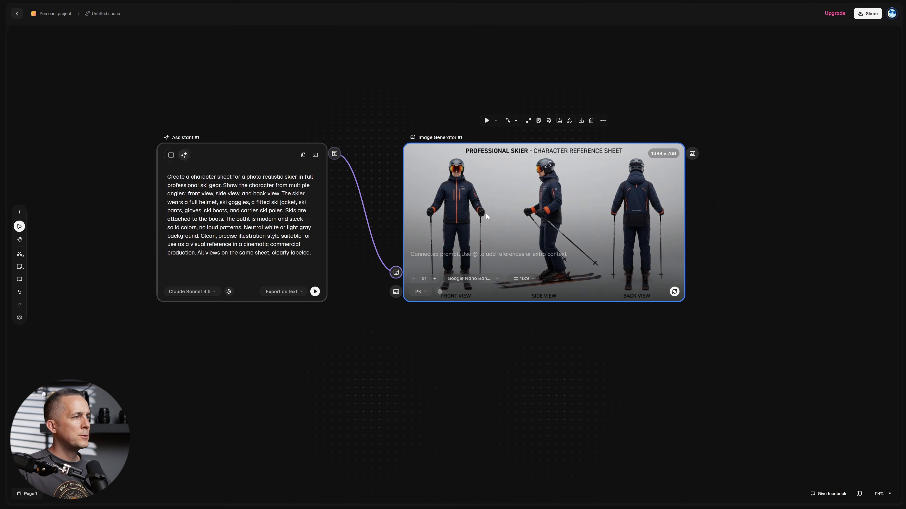
# - Connect a second Image Generator to the Assistant's text output, set its model to GPT 2 and generate the image
pyautogui.moveTo(356, 167); pyautogui.dragTo(398, 372)
pyautogui.click(433, 393)
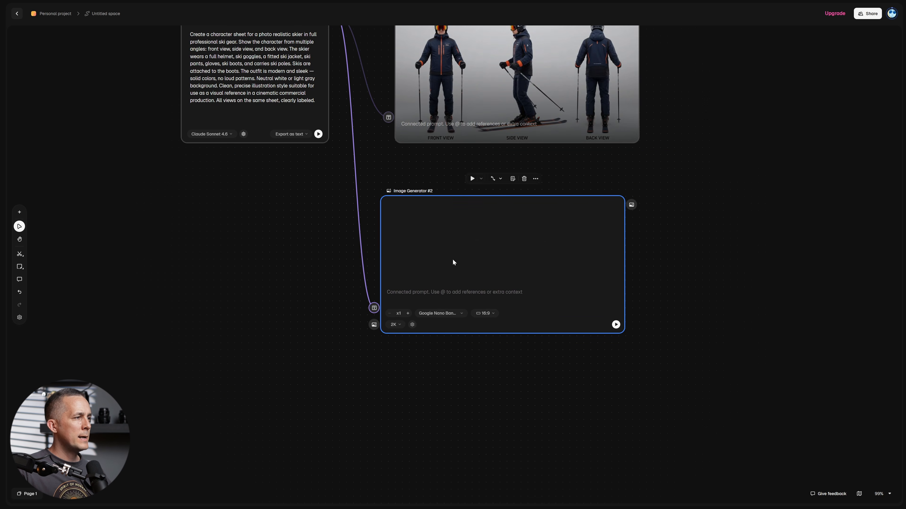
pyautogui.click(435, 296)
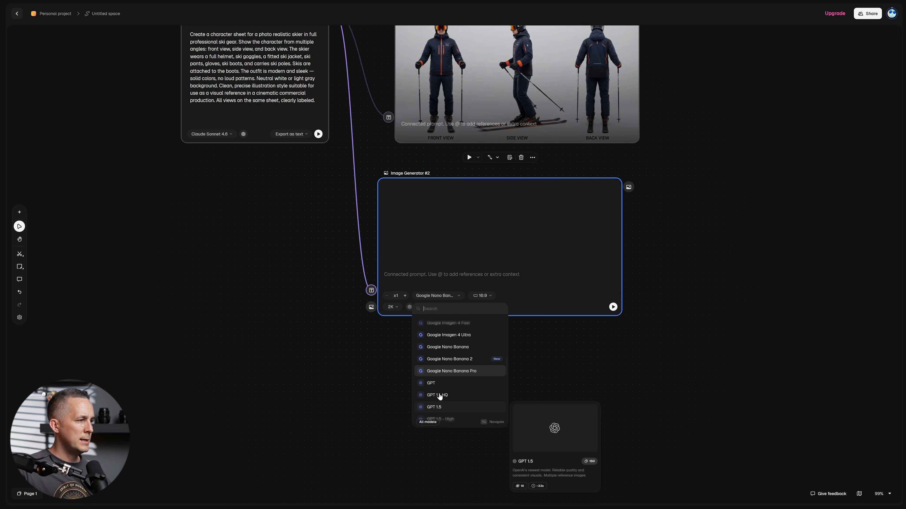
pyautogui.scroll(-2, 439, 389)
pyautogui.click(441, 388)
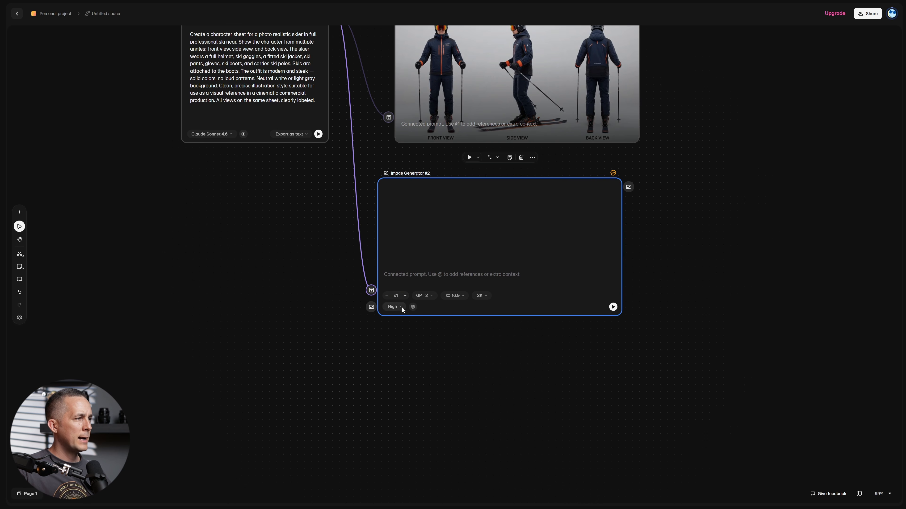
pyautogui.click(613, 307)
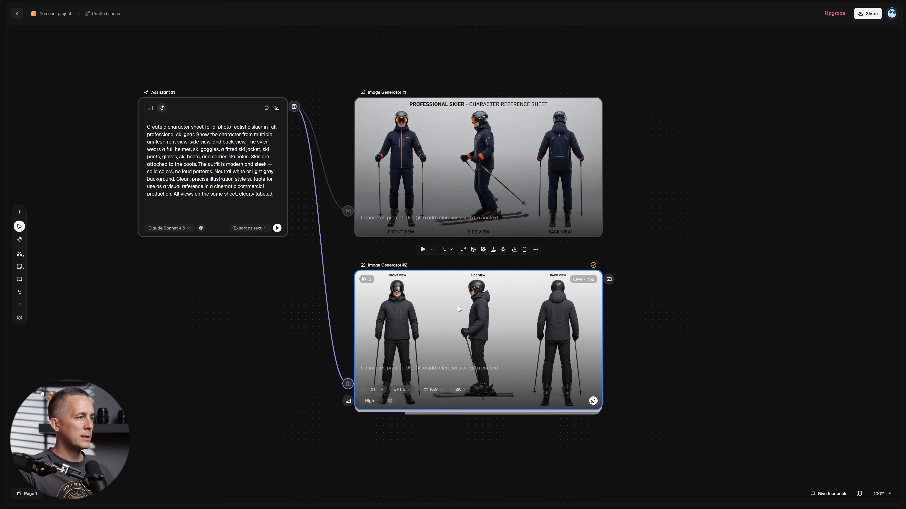
# - Examine the enlarged GPT 2 character sheet's front, side and back views and compare it with the enlarged Nano Banana sheet
pyautogui.doubleClick(458, 307)
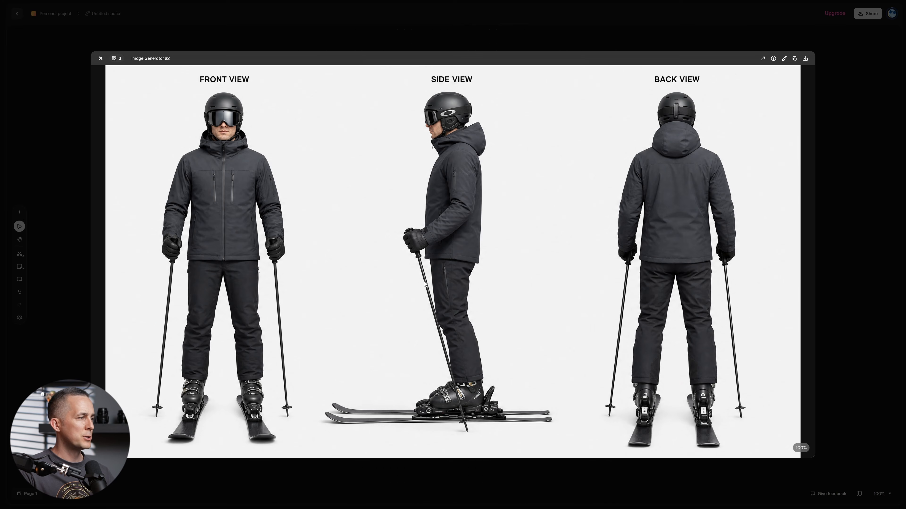
pyautogui.doubleClick(206, 121)
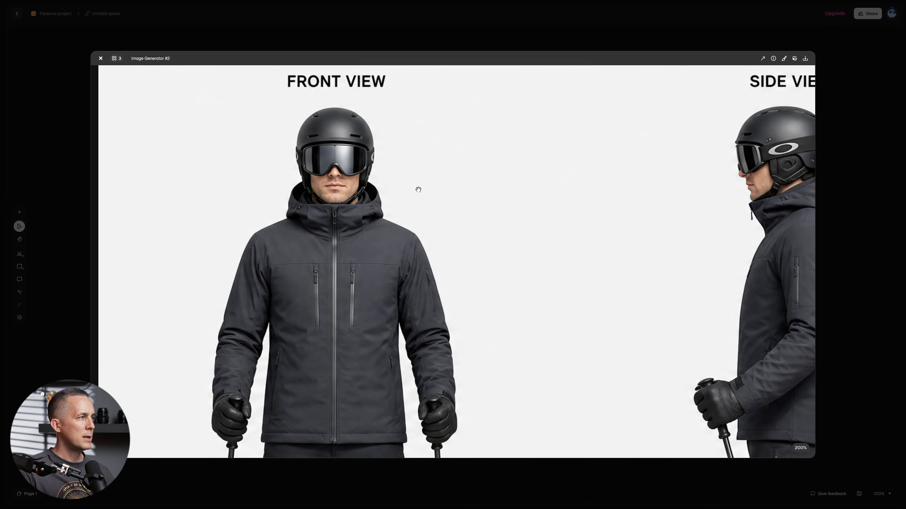
pyautogui.moveTo(462, 317); pyautogui.dragTo(466, 200)
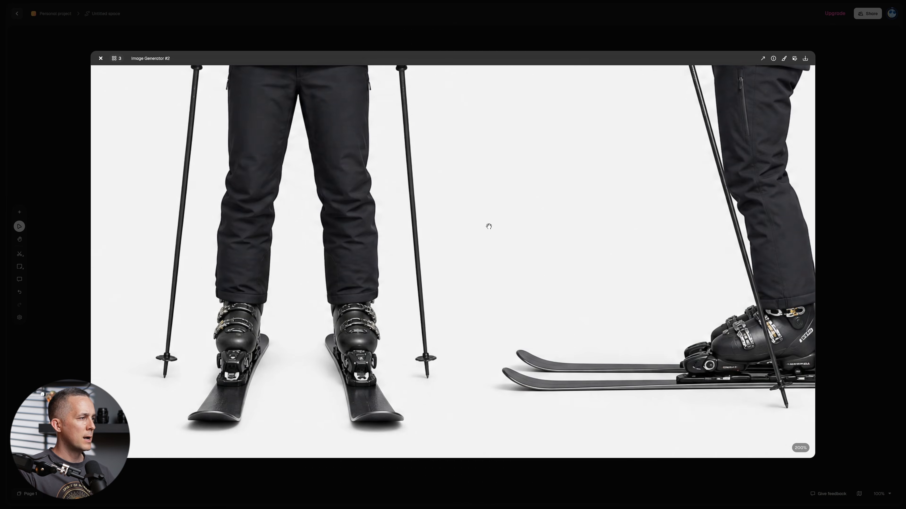
pyautogui.moveTo(700, 219); pyautogui.dragTo(566, 241)
pyautogui.moveTo(543, 208); pyautogui.dragTo(508, 275)
pyautogui.moveTo(420, 123); pyautogui.dragTo(365, 205)
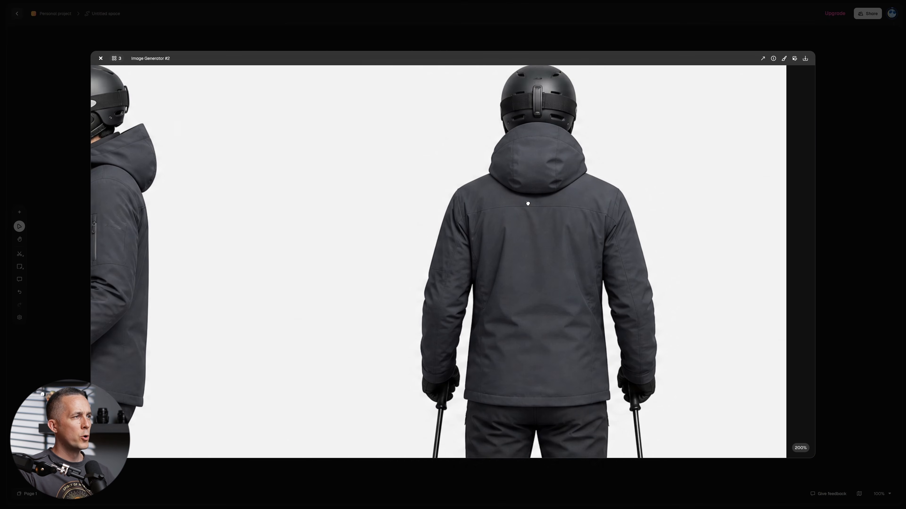
pyautogui.click(843, 231)
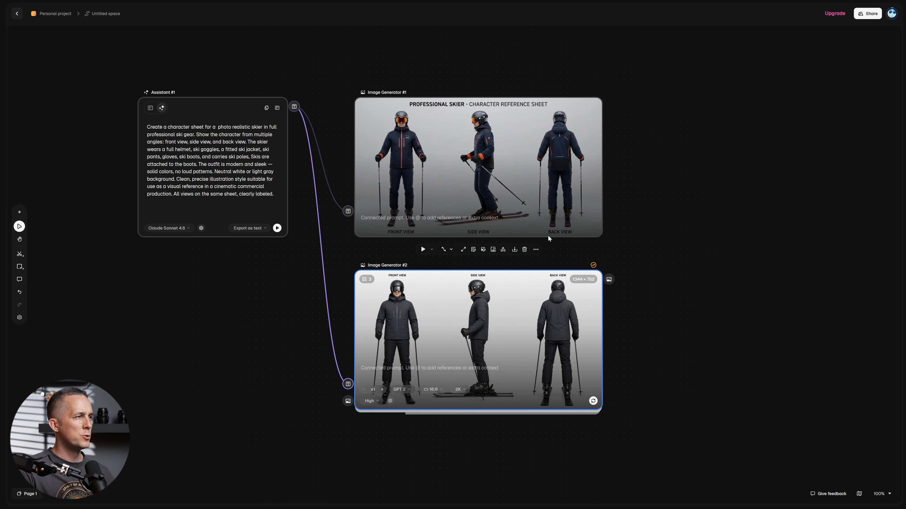
pyautogui.doubleClick(405, 215)
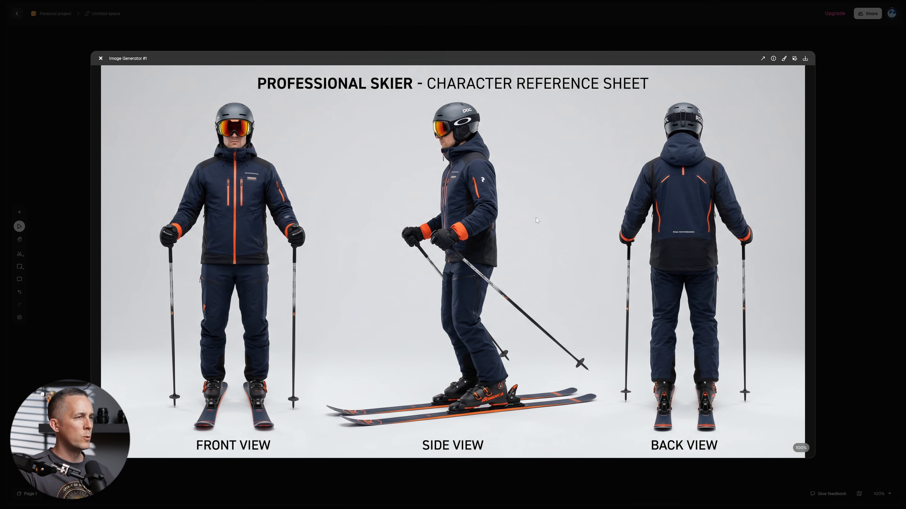
pyautogui.click(855, 230)
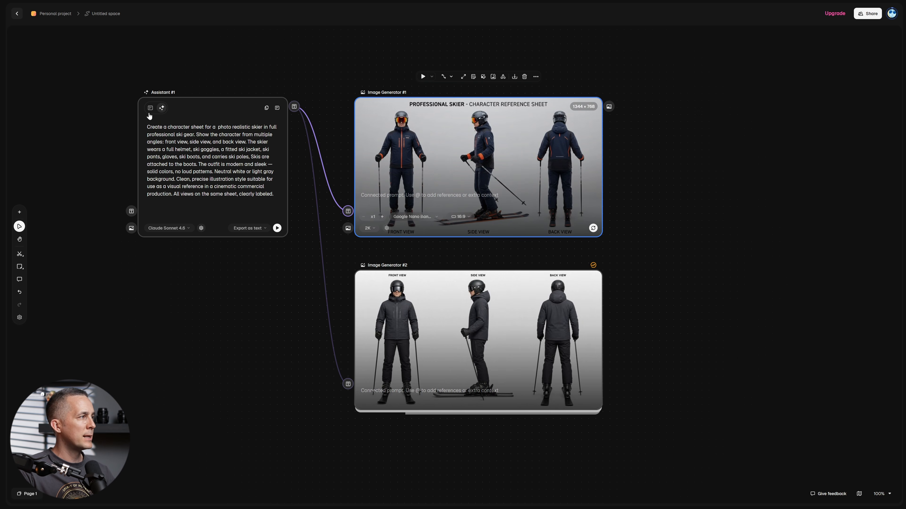
# - Compare the Assistant node's original request with the character sheet prompt it generated
pyautogui.click(167, 127)
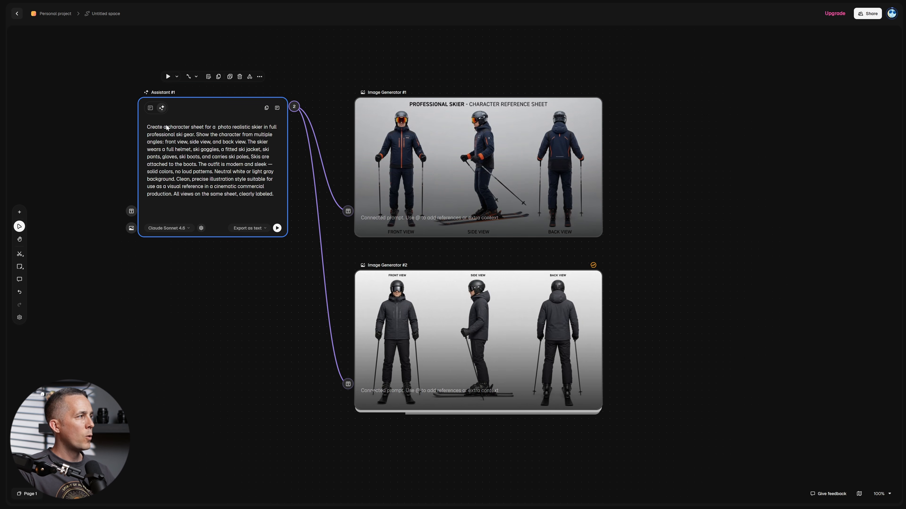
pyautogui.click(151, 108)
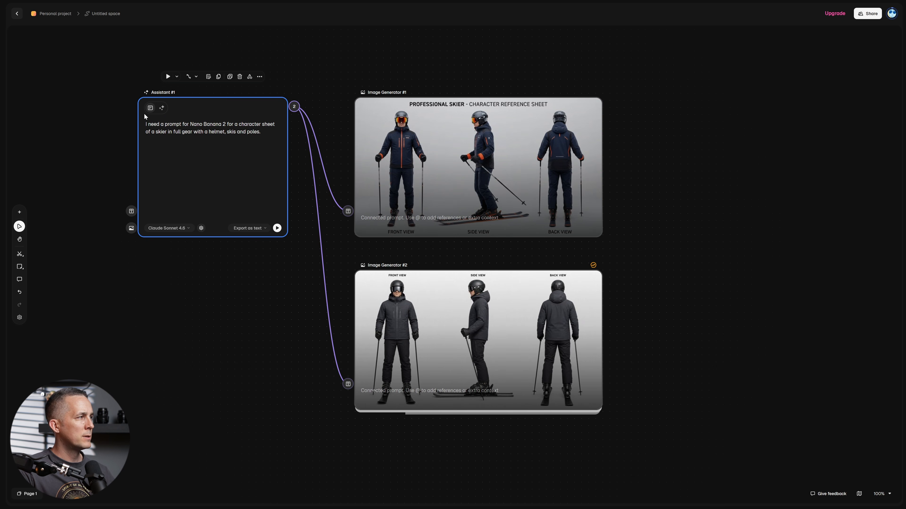
pyautogui.click(161, 109)
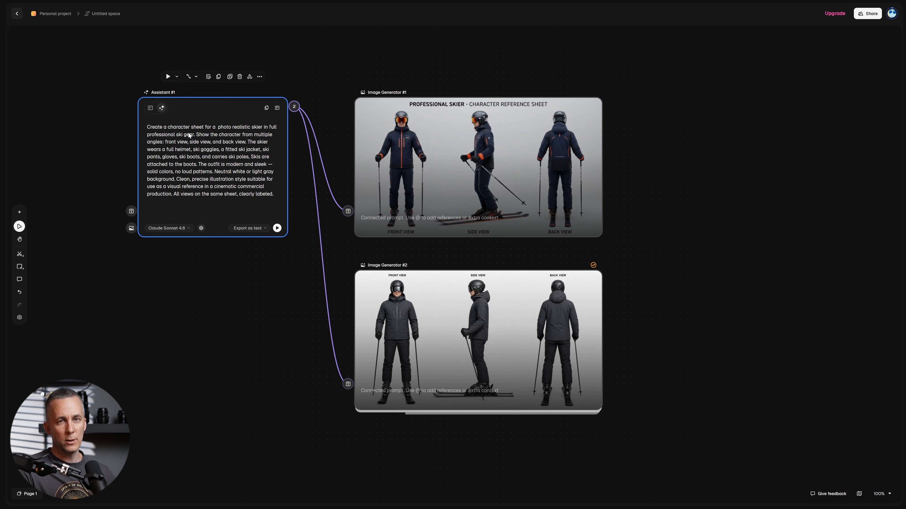
pyautogui.click(150, 108)
pyautogui.click(162, 109)
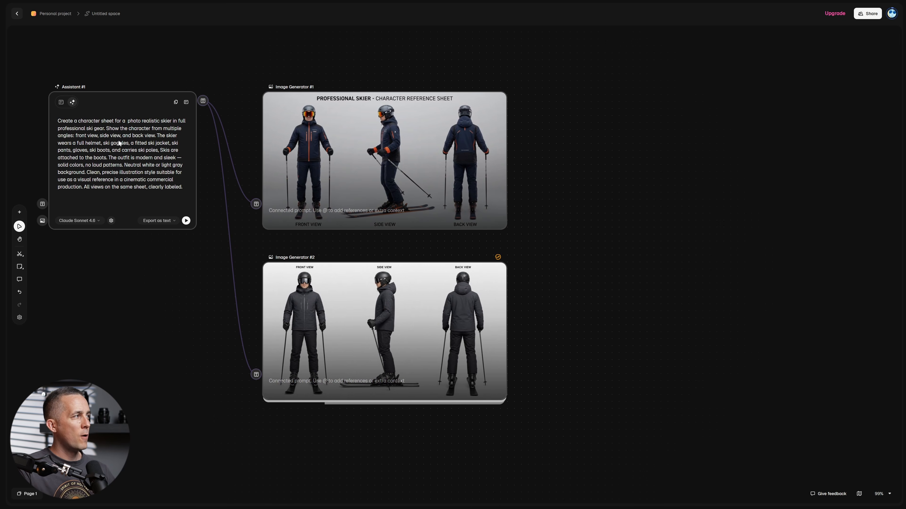
# - Add a Text node holding the prompt for a vast dramatic alpine mountain environment and enlarge it to fit the whole text
pyautogui.doubleClick(619, 166)
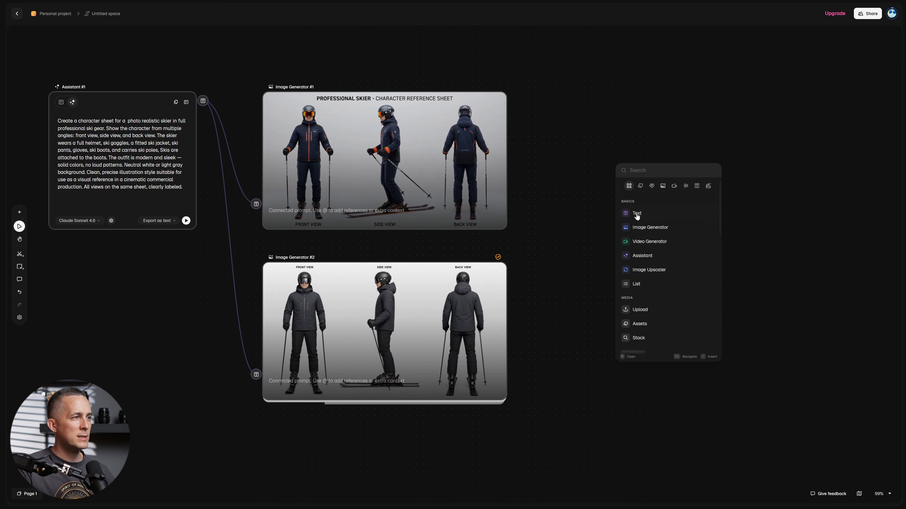
pyautogui.click(635, 214)
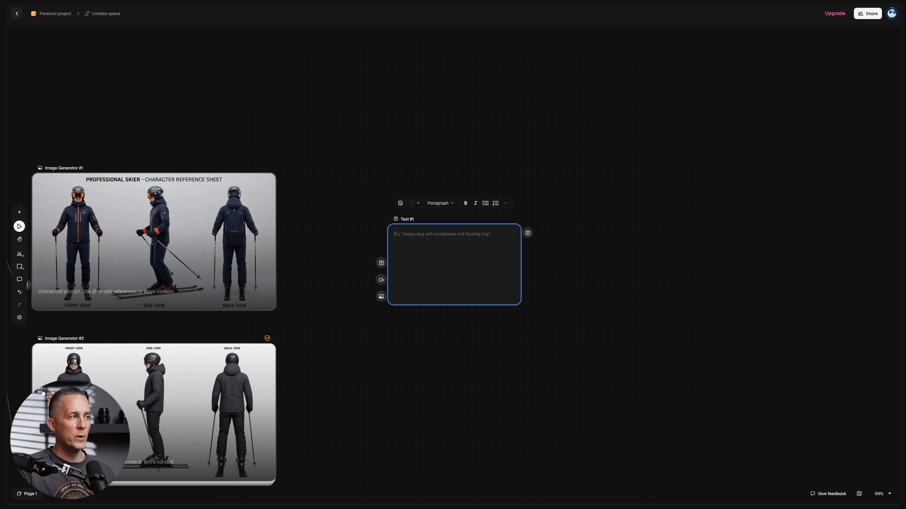
pyautogui.write('kjfasdflkasjdfalksjfaskldfjaskld')
pyautogui.hotkey('ctrl', 'a')
pyautogui.press('BackSpace')
pyautogui.hotkey('ctrl', 'v')
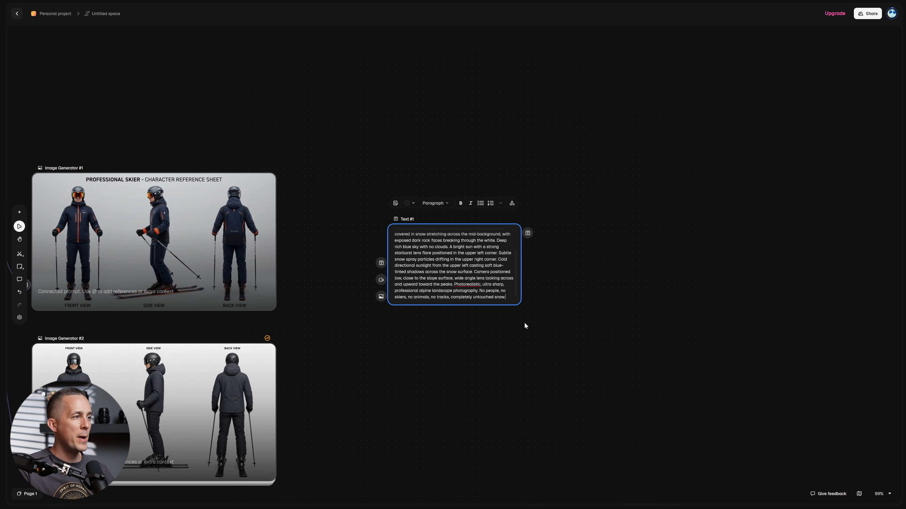
pyautogui.moveTo(520, 306); pyautogui.dragTo(527, 348)
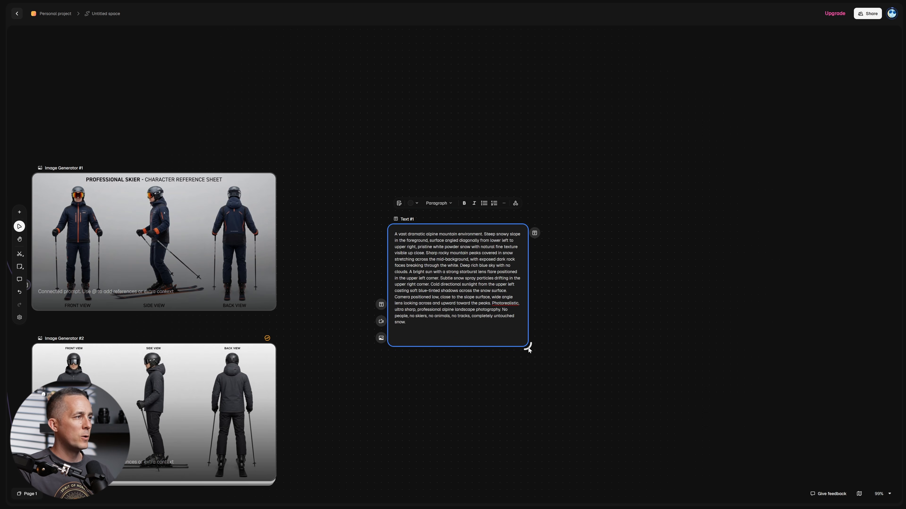
# - Connect a new Image Generator to the alpine environment Text node's output and set its model to GPT 2
pyautogui.scroll(4, 463, 299)
pyautogui.moveTo(462, 297); pyautogui.dragTo(417, 275)
pyautogui.hscroll(3, 385, 231)
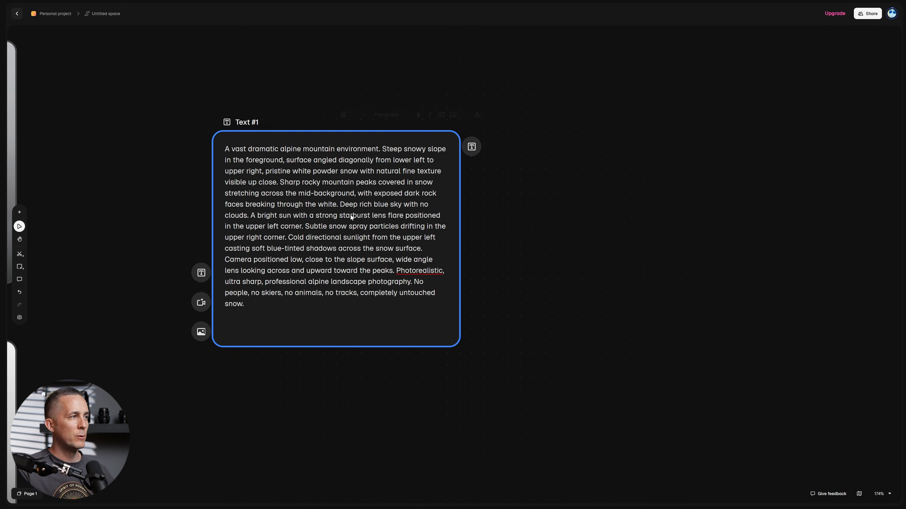
pyautogui.moveTo(473, 145); pyautogui.dragTo(570, 231)
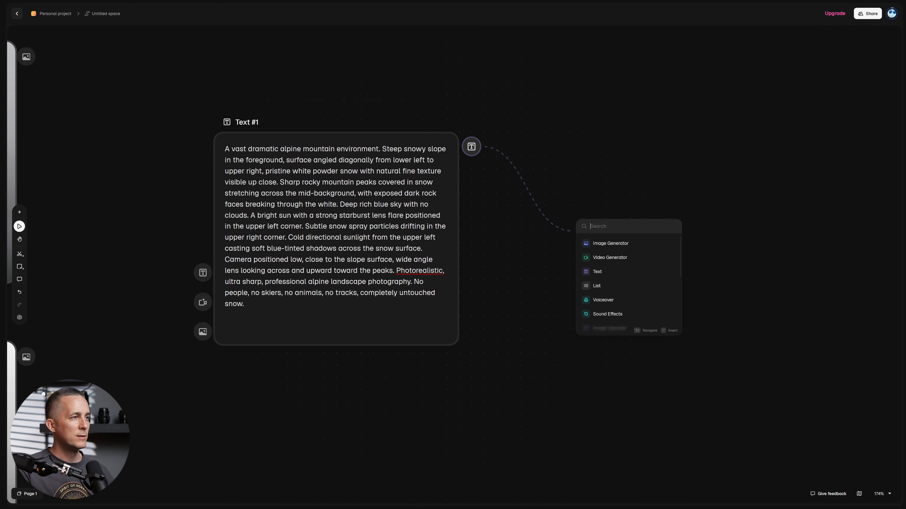
pyautogui.click(610, 243)
pyautogui.click(393, 354)
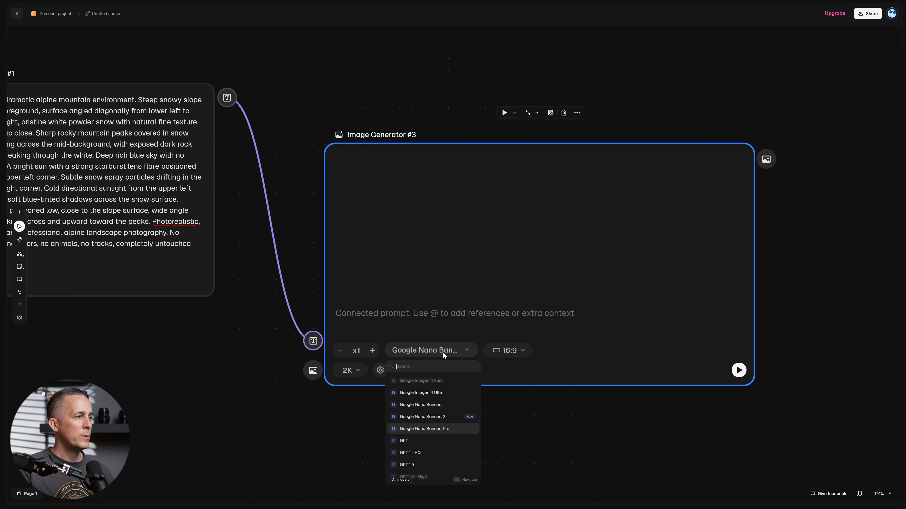
pyautogui.scroll(-2, 425, 439)
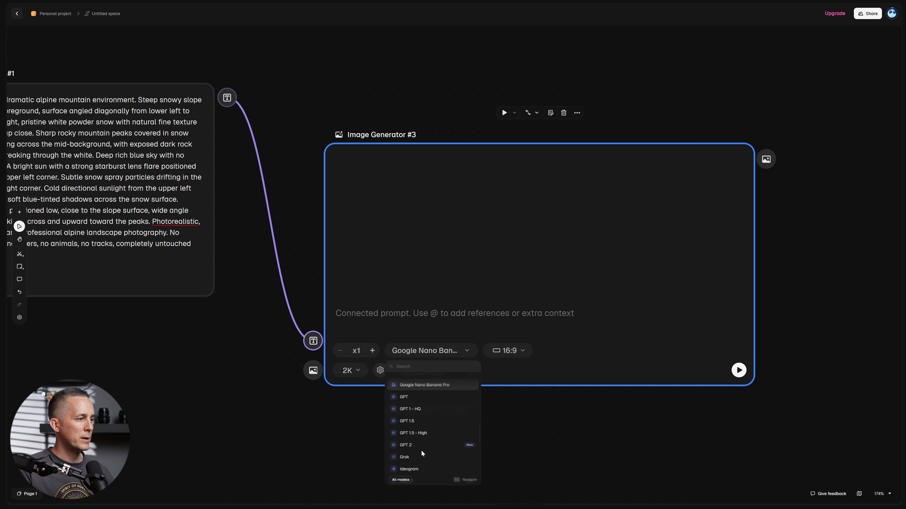
pyautogui.click(420, 450)
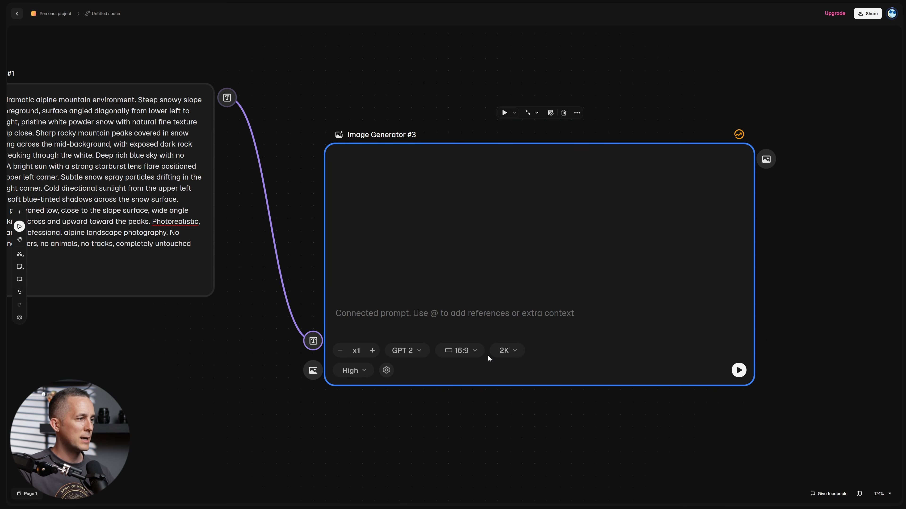
# - Position the new Image Generator beside its Text node, generate the mountain image and review it enlarged
pyautogui.moveTo(566, 259); pyautogui.dragTo(554, 199)
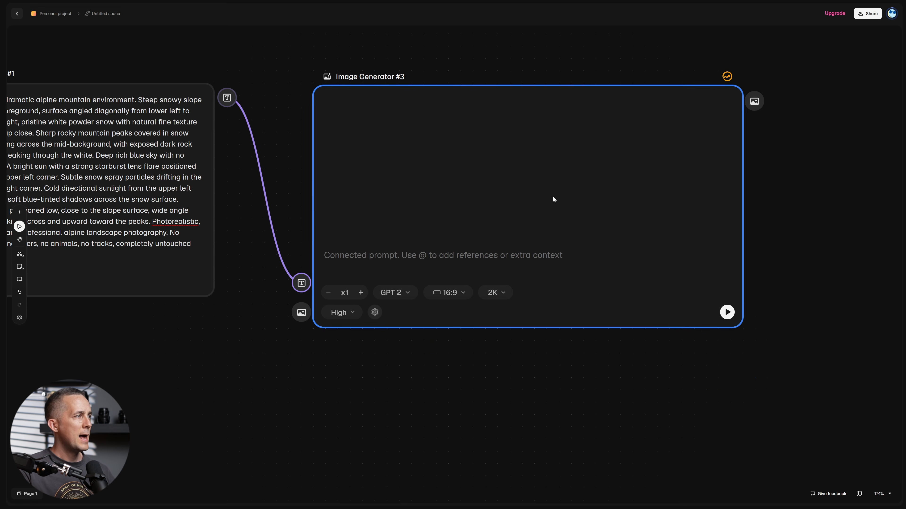
pyautogui.click(728, 312)
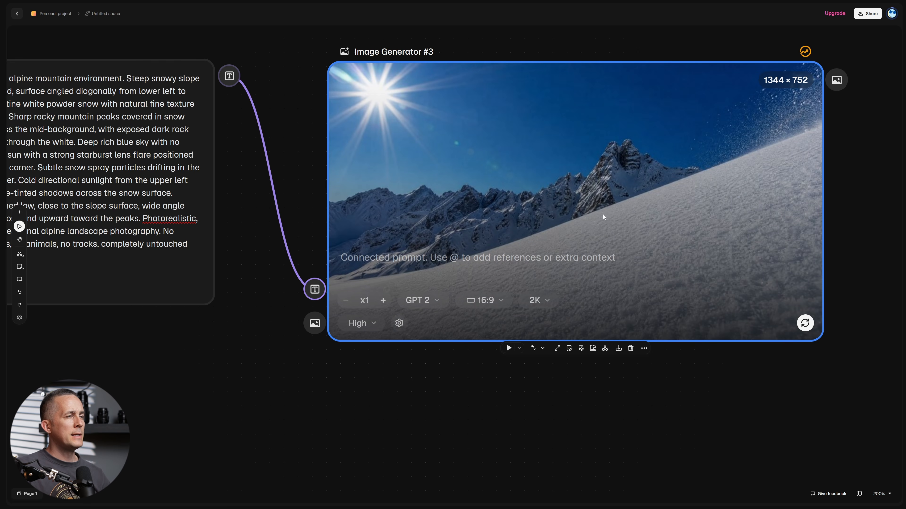
pyautogui.doubleClick(632, 210)
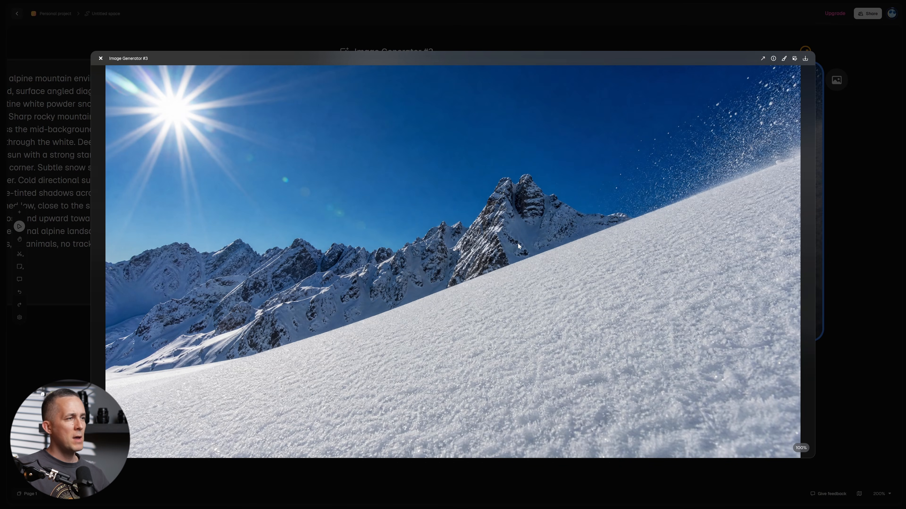
pyautogui.click(884, 228)
# - Move the alpine Text node and its Image Generator together below the two skier character sheet generators
pyautogui.scroll(-6, 666, 248)
pyautogui.click(502, 229)
pyautogui.keyDown('shift'); pyautogui.click(656, 245); pyautogui.keyUp('shift')
pyautogui.moveTo(656, 245); pyautogui.dragTo(311, 433)
pyautogui.moveTo(480, 322); pyautogui.dragTo(527, 257)
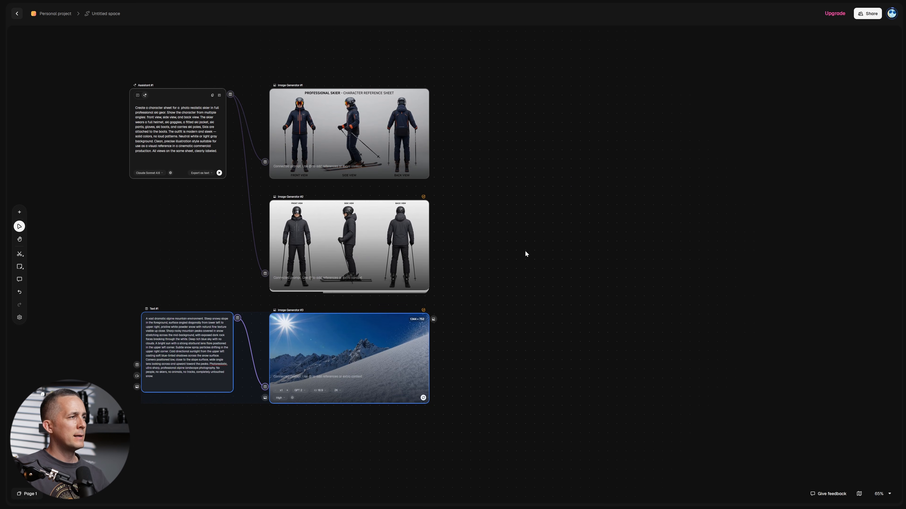
# - Add a second Text node with the prompt for a wide shot of a professional skier carving down a pristine snowy mountain slope
pyautogui.rightClick(542, 146)
pyautogui.click(562, 197)
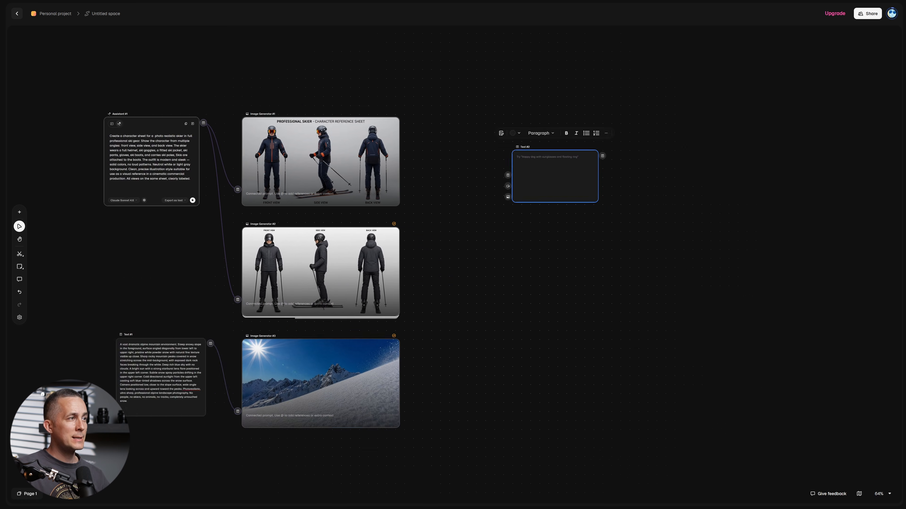
pyautogui.scroll(5, 432, 175)
pyautogui.moveTo(431, 319); pyautogui.dragTo(529, 313)
pyautogui.click(500, 138)
pyautogui.write('A professional skier. Wide shot, carving down a pristine snowy mountain slope, camera following from the side. Relaxed, casual body language, no tension. Bright sunny day, deep blue sky, dramatic alpine panorama in the background, snow spray behind him. Cinematic, cold desaturated tones, high contrast. Photorealistic, motion blur on skis.')
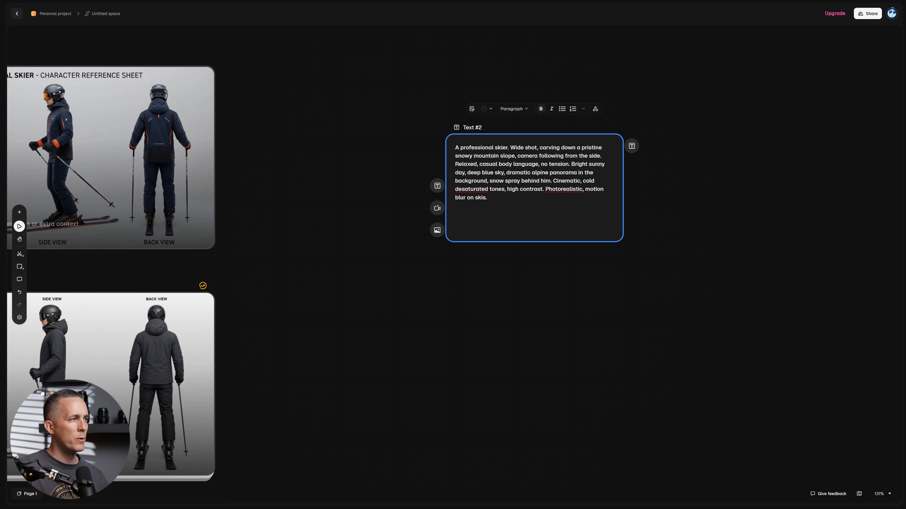
# - Connect the generated mountain image and the Image Generator #1 character sheet to the skier Text node's image input
pyautogui.moveTo(305, 244); pyautogui.dragTo(432, 174)
pyautogui.moveTo(367, 492); pyautogui.dragTo(384, 244)
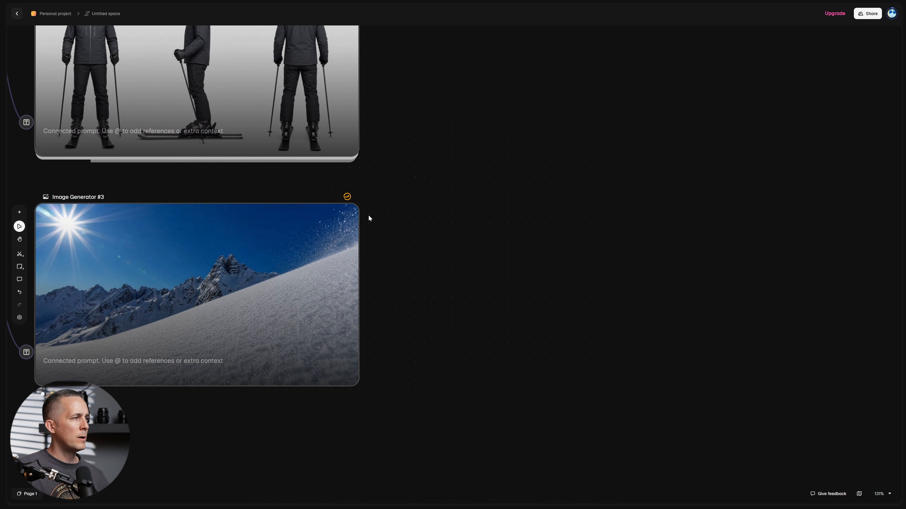
pyautogui.moveTo(362, 216); pyautogui.dragTo(598, 134)
pyautogui.moveTo(582, 93); pyautogui.dragTo(582, 93)
pyautogui.moveTo(598, 153); pyautogui.dragTo(529, 279)
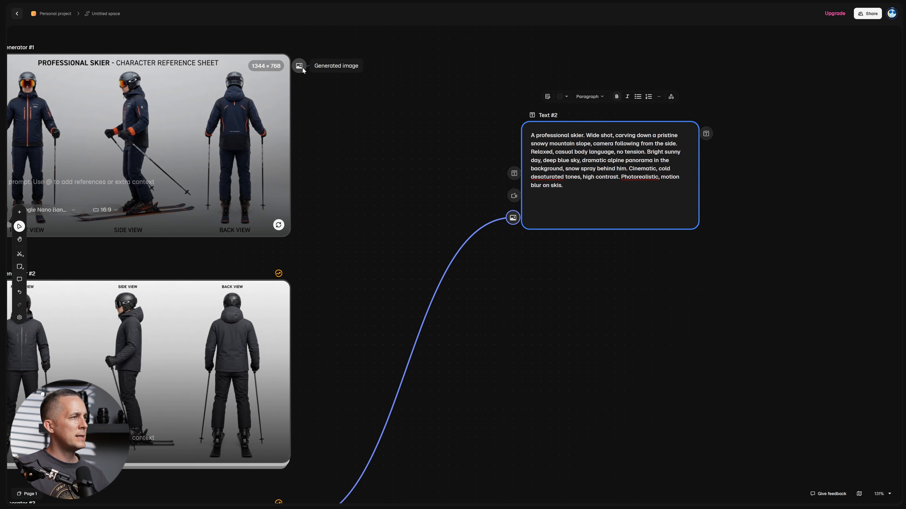
pyautogui.moveTo(299, 65); pyautogui.dragTo(473, 190)
pyautogui.moveTo(513, 217); pyautogui.dragTo(513, 217)
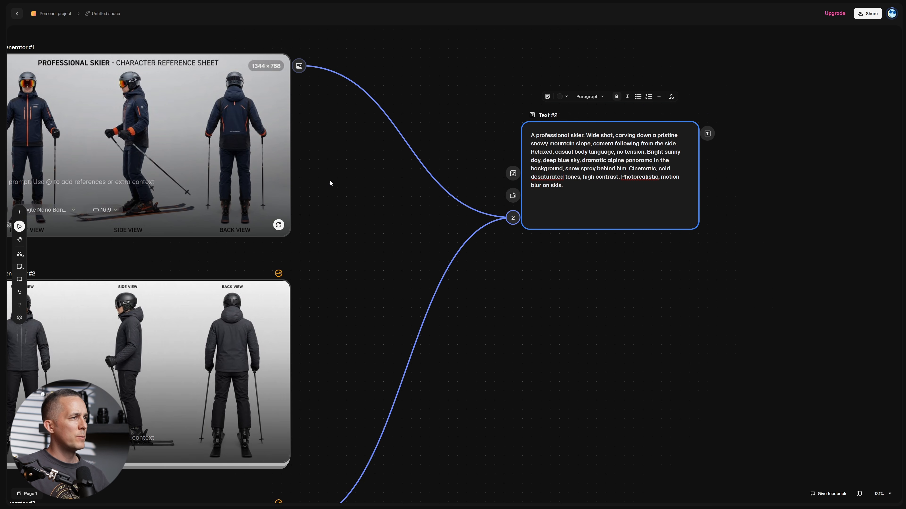
# - Rename the navy-suited skier's generator as Skier 01 and the black-suited skier's generator as Skier 02
pyautogui.moveTo(377, 204); pyautogui.dragTo(617, 203)
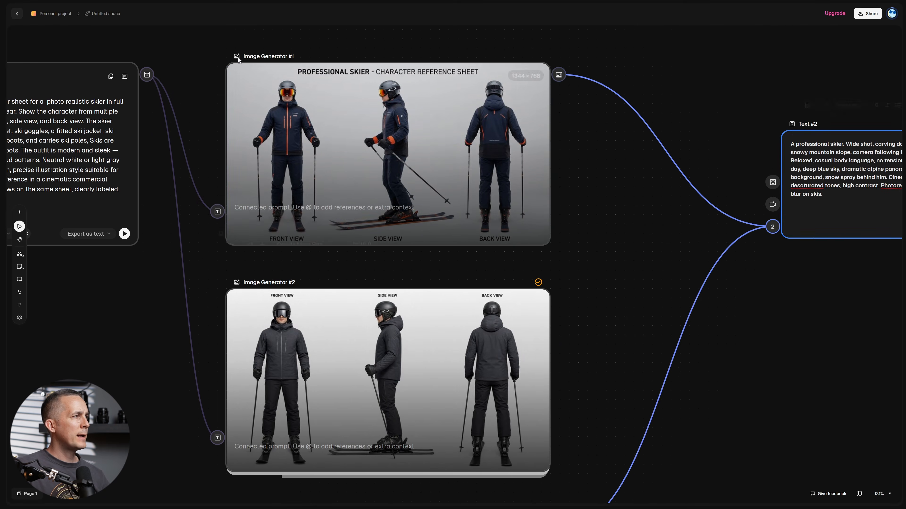
pyautogui.doubleClick(272, 56)
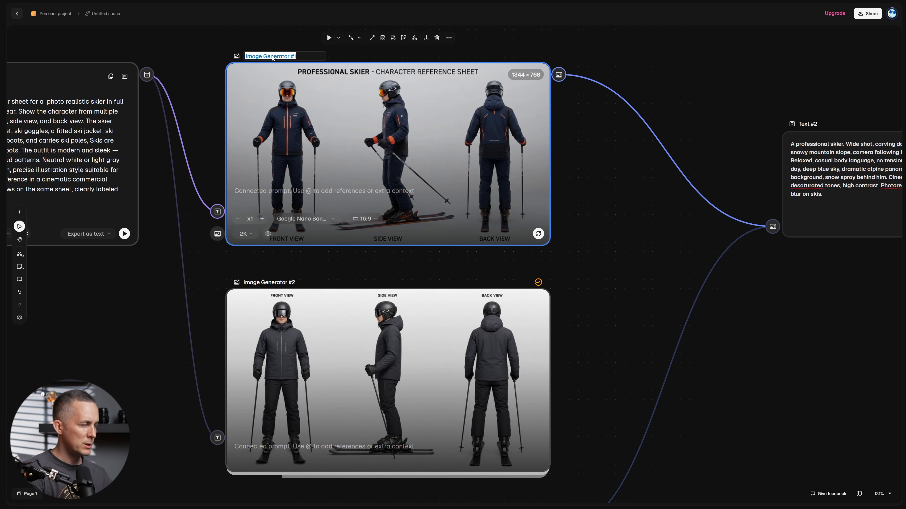
pyautogui.write('Skier 01')
pyautogui.press('Return')
pyautogui.doubleClick(266, 283)
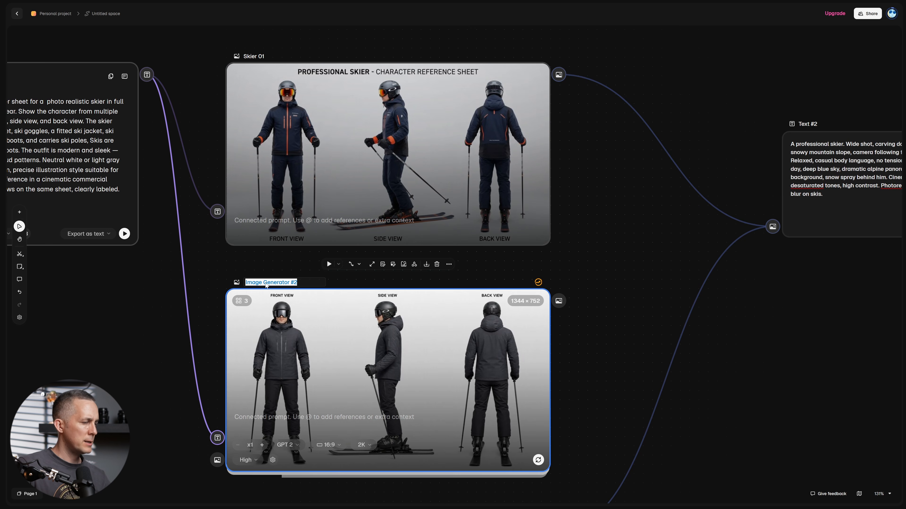
pyautogui.write('Skier 02')
pyautogui.press('Return')
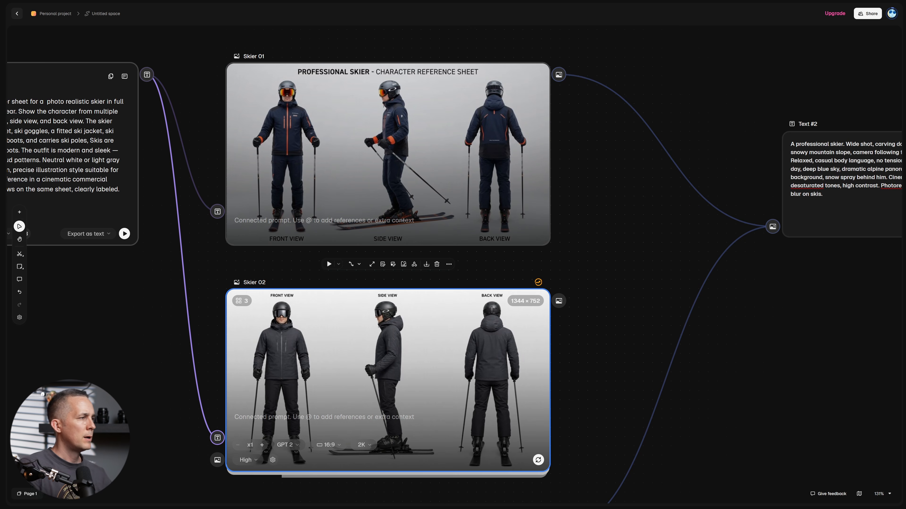
# - Rename the alpine landscape's Image Generator as Mountain
pyautogui.scroll(-10, 452, 339)
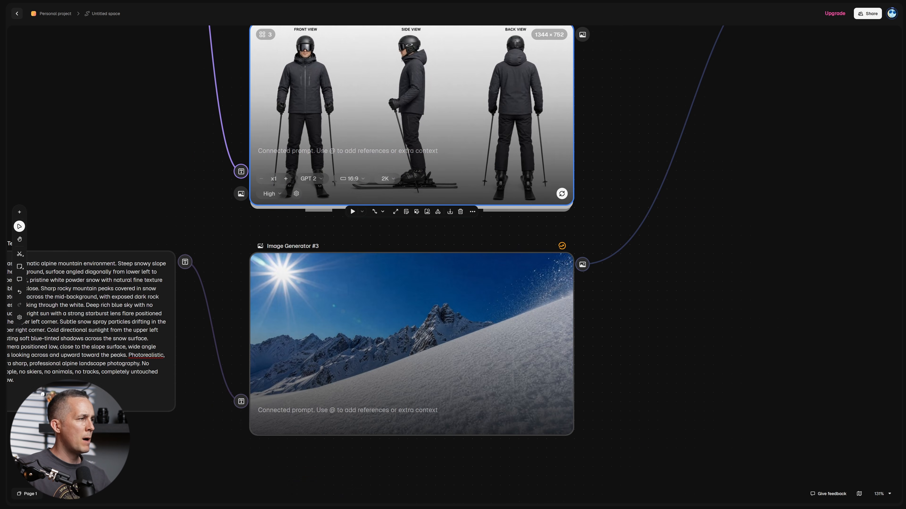
pyautogui.doubleClick(309, 245)
pyautogui.write('Mountai')
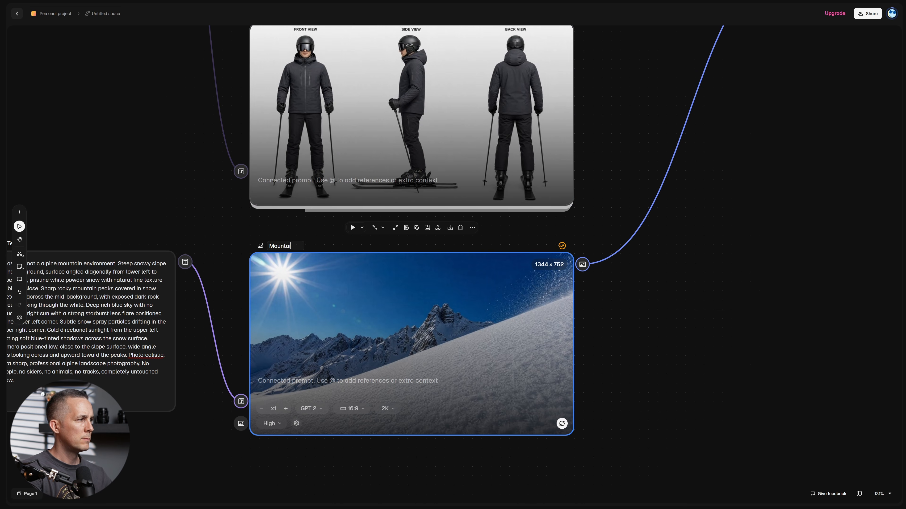
pyautogui.write('n')
pyautogui.press('Return')
pyautogui.scroll(-5, 433, 215)
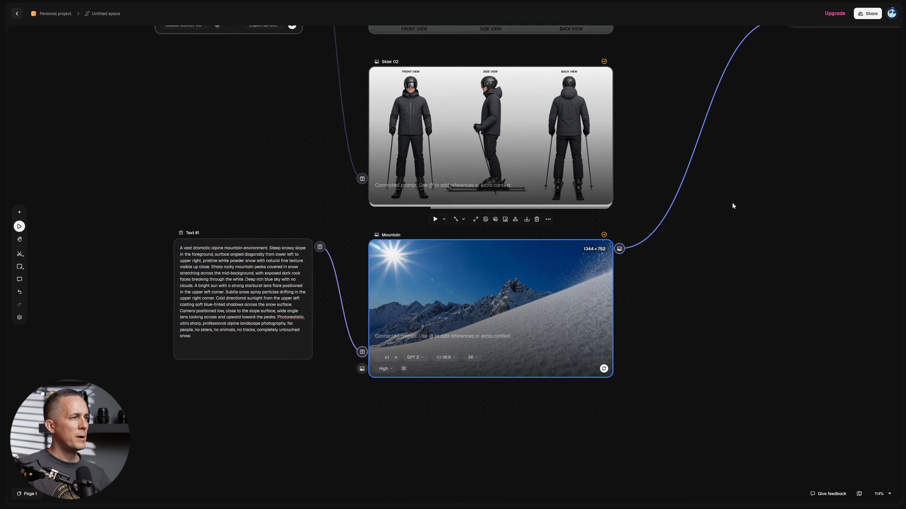
# - Insert a reference to Skier 01 after "A professional skier" in the Text #2 prompt
pyautogui.scroll(4, 517, 78)
pyautogui.moveTo(337, 110); pyautogui.dragTo(463, 177)
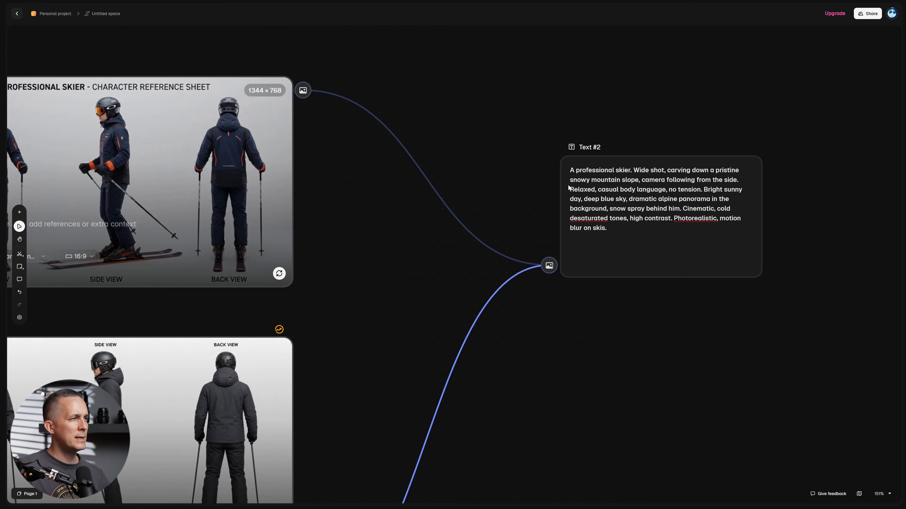
pyautogui.click(627, 171)
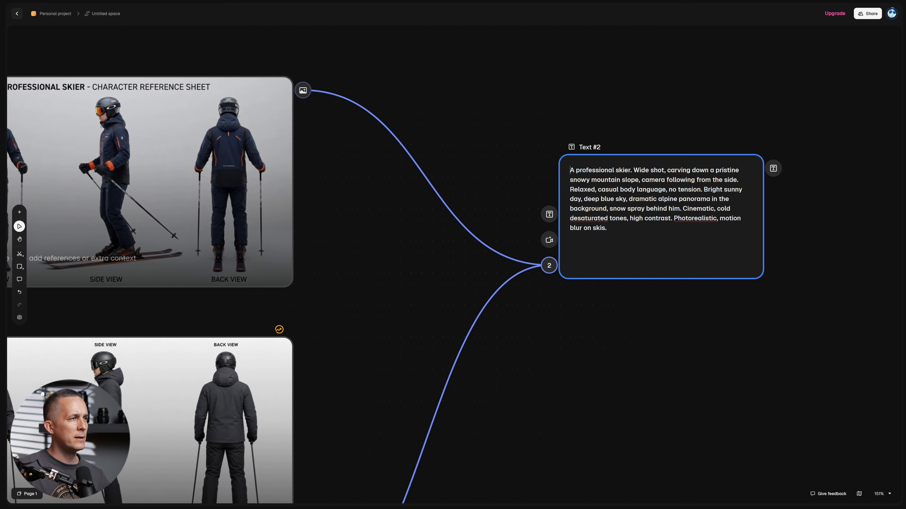
pyautogui.write('@')
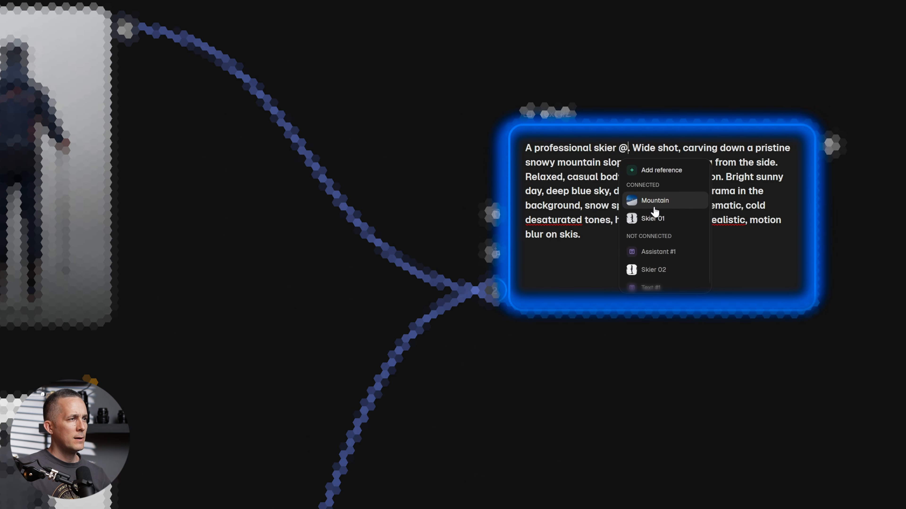
pyautogui.click(654, 218)
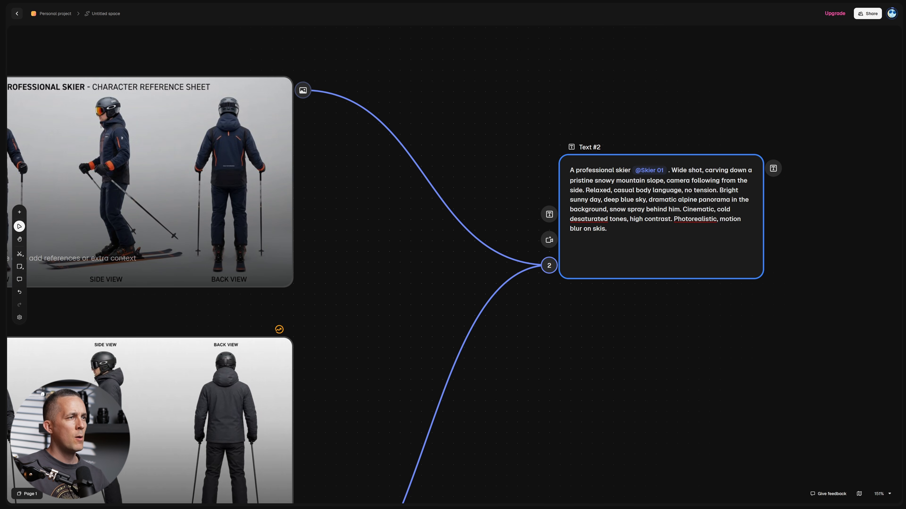
# - Connect a new Image Generator to the Text #2 output and generate the skier image with GPT 2 at 16:9 and 2K
pyautogui.scroll(-5, 518, 218)
pyautogui.moveTo(490, 266); pyautogui.dragTo(395, 208)
pyautogui.moveTo(549, 134); pyautogui.dragTo(611, 172)
pyautogui.click(645, 193)
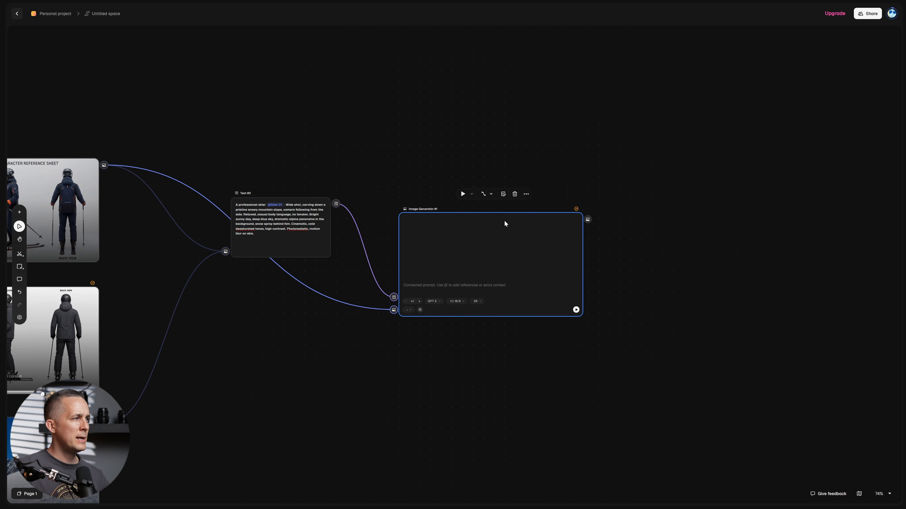
pyautogui.scroll(5, 448, 264)
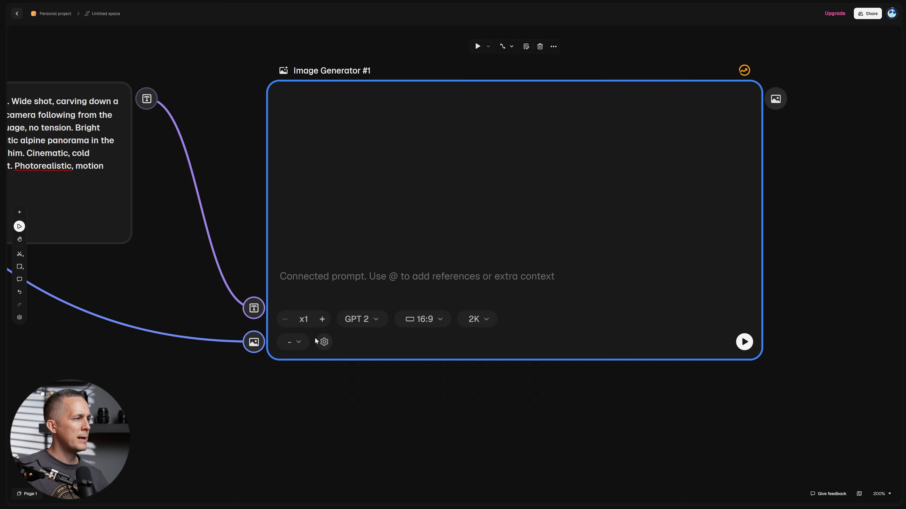
pyautogui.click(743, 344)
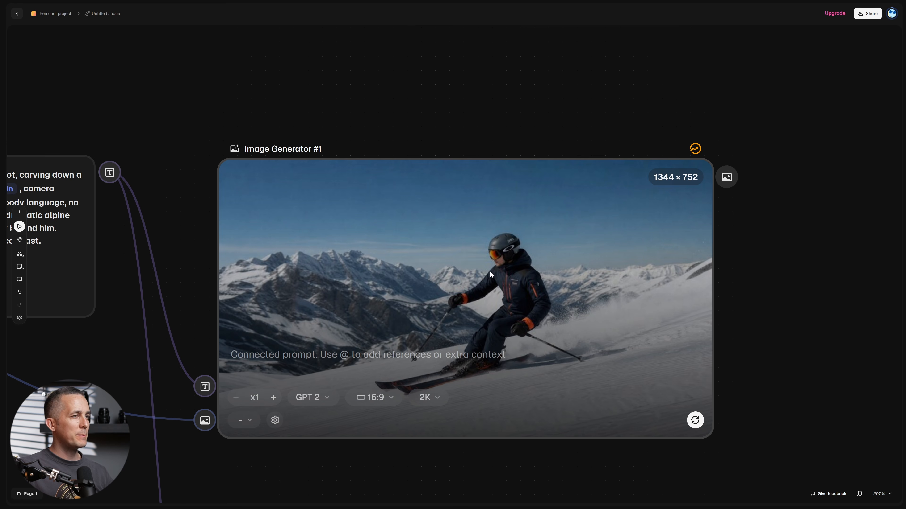
# - Compare the generated downhill skier image with the Mountain image and the character sheet references
pyautogui.moveTo(91, 269); pyautogui.dragTo(658, 249)
pyautogui.moveTo(142, 321); pyautogui.dragTo(674, 114)
pyautogui.moveTo(320, 424); pyautogui.dragTo(441, 29)
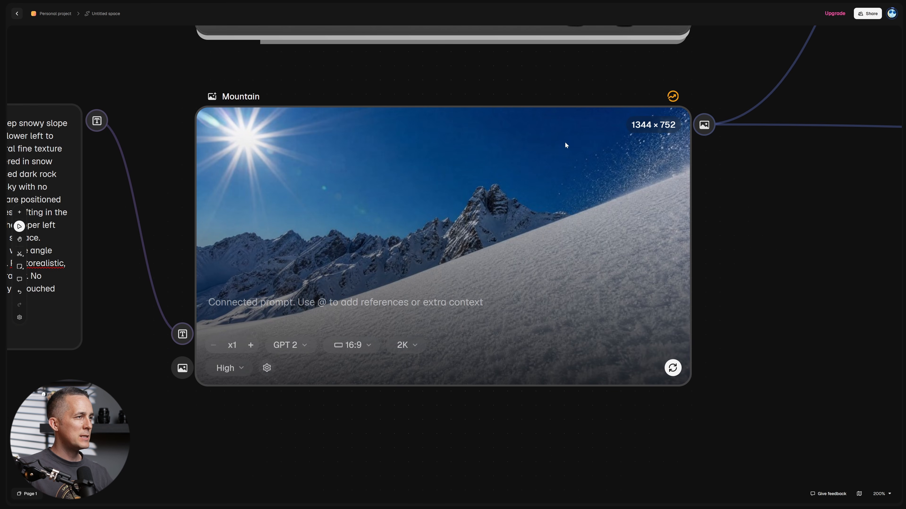
pyautogui.moveTo(565, 143); pyautogui.dragTo(511, 360)
pyautogui.moveTo(507, 152); pyautogui.dragTo(456, 370)
pyautogui.moveTo(618, 155); pyautogui.dragTo(472, 435)
pyautogui.moveTo(820, 238); pyautogui.dragTo(214, 309)
pyautogui.moveTo(414, 298); pyautogui.dragTo(135, 174)
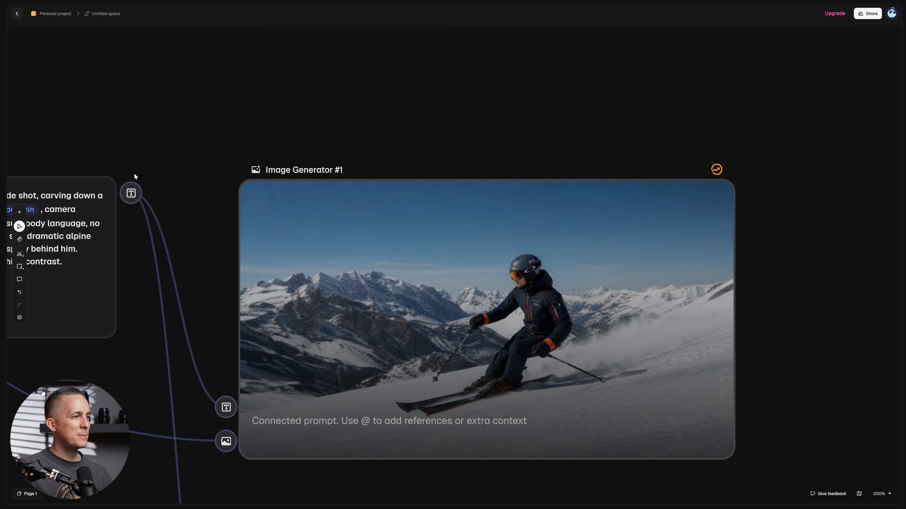
pyautogui.moveTo(414, 240)
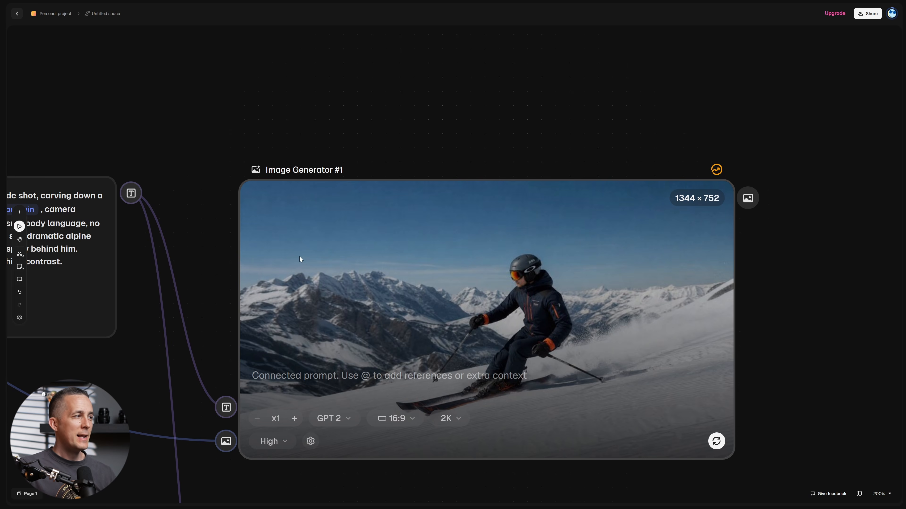
pyautogui.moveTo(221, 253); pyautogui.dragTo(414, 238)
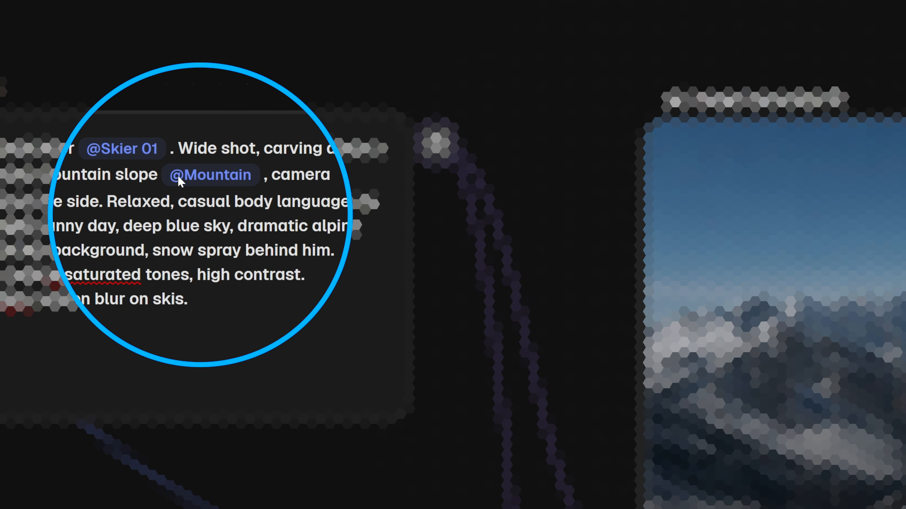
pyautogui.scroll(-10, 584, 348)
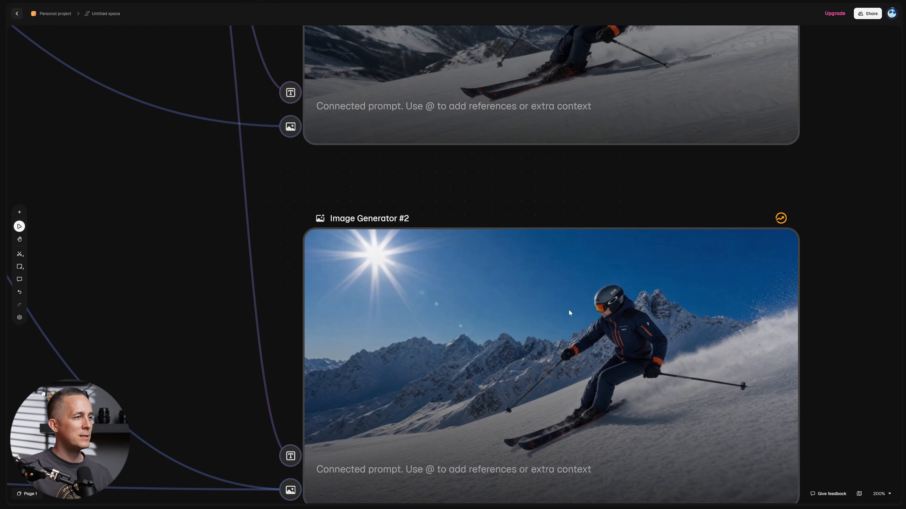
pyautogui.scroll(-2, 568, 313)
pyautogui.scroll(-3, 849, 270)
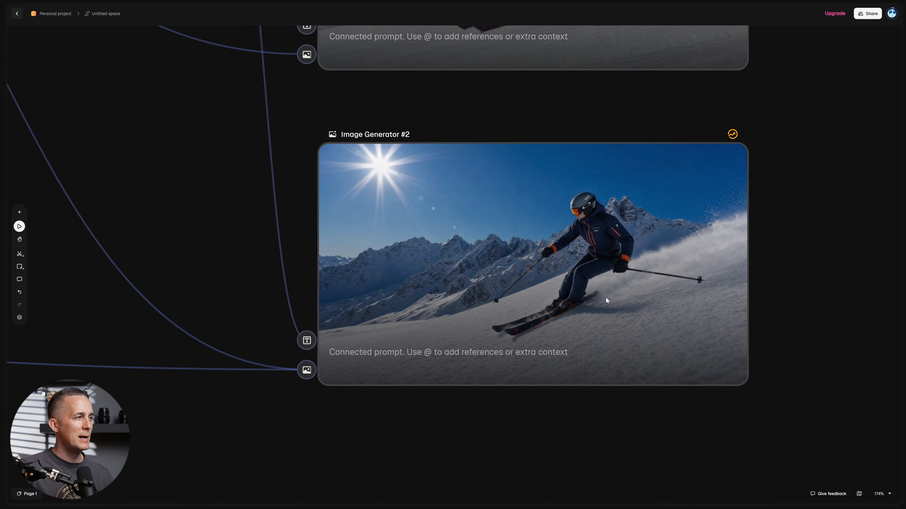
pyautogui.scroll(-4, 170, 262)
pyautogui.moveTo(219, 314); pyautogui.dragTo(598, 221)
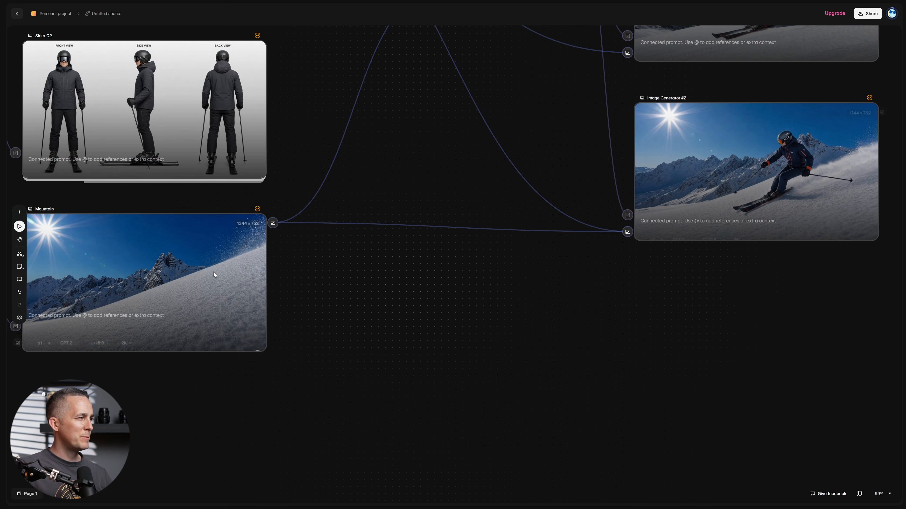
pyautogui.hscroll(3, 495, 270)
pyautogui.scroll(2, 495, 270)
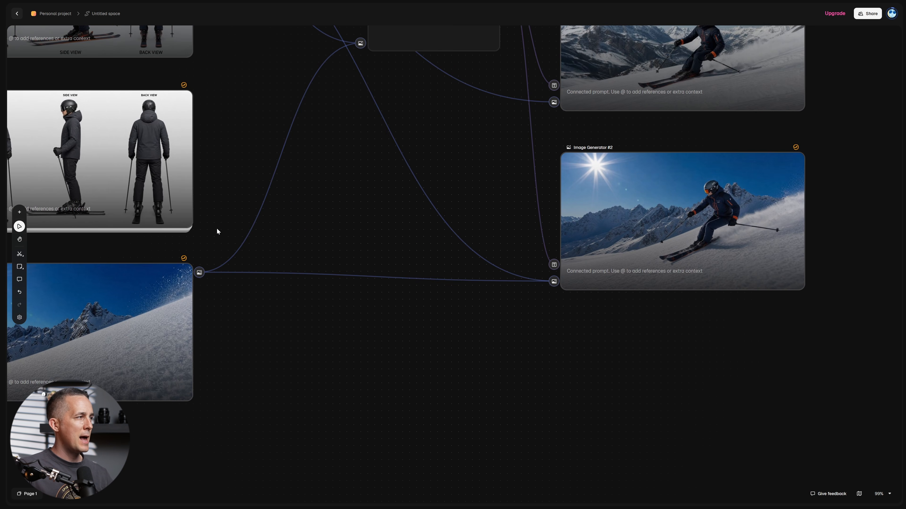
pyautogui.scroll(-3, 340, 200)
pyautogui.scroll(3, 371, 178)
pyautogui.scroll(8, 402, 161)
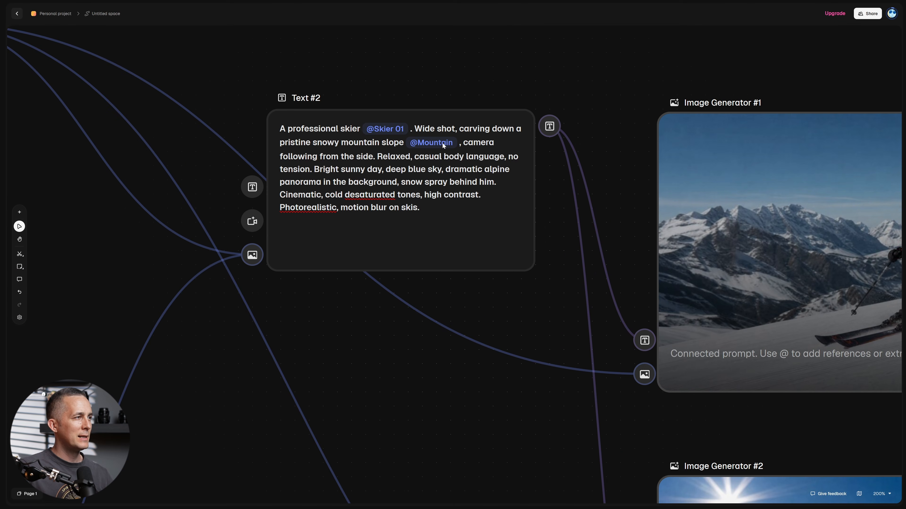
pyautogui.scroll(-5, 225, 269)
pyautogui.scroll(-5, 376, 290)
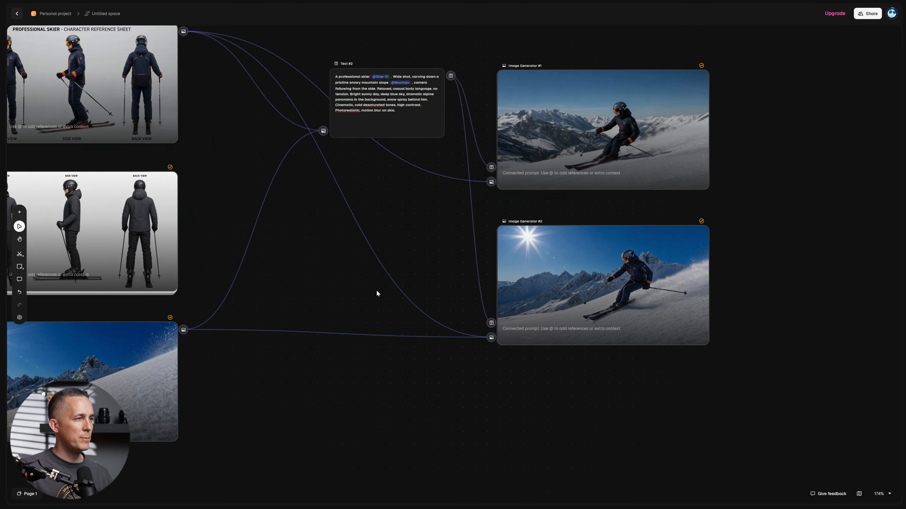
pyautogui.scroll(-10, 376, 291)
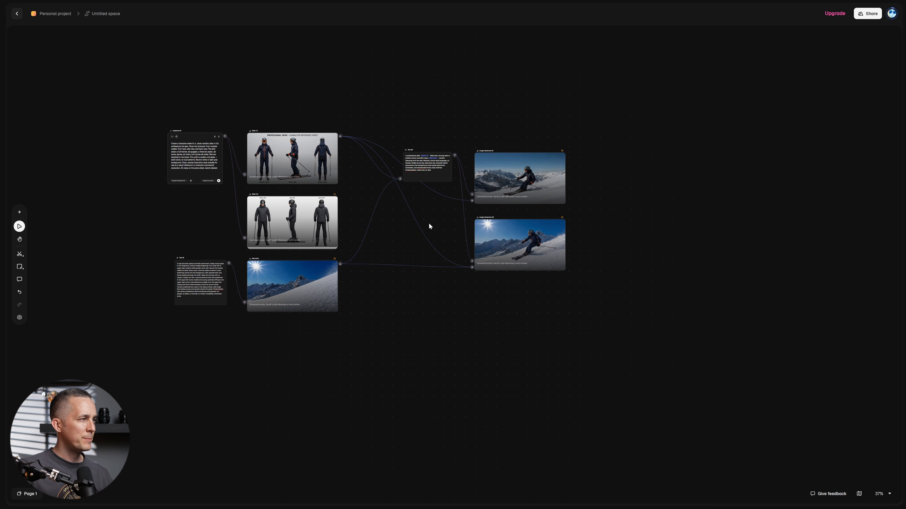
pyautogui.moveTo(487, 245); pyautogui.dragTo(507, 237)
pyautogui.click(659, 239)
pyautogui.scroll(6, 516, 230)
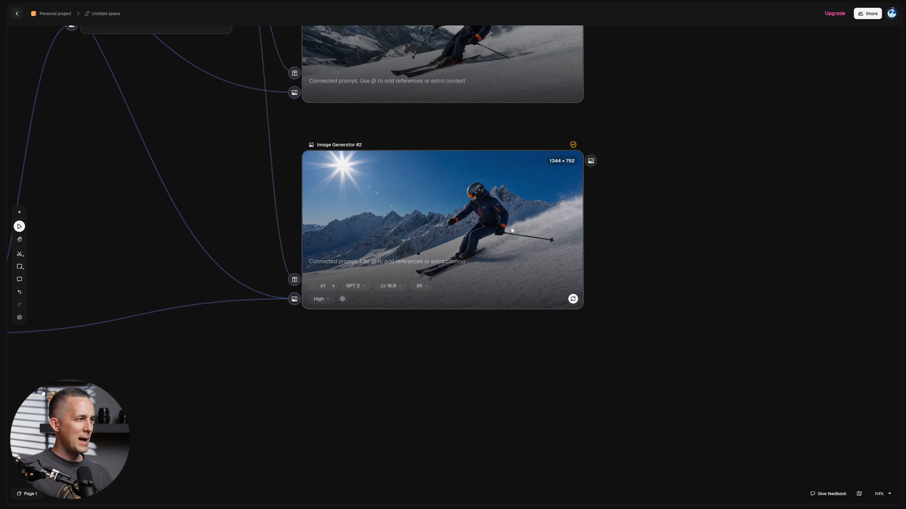
pyautogui.scroll(-4, 501, 224)
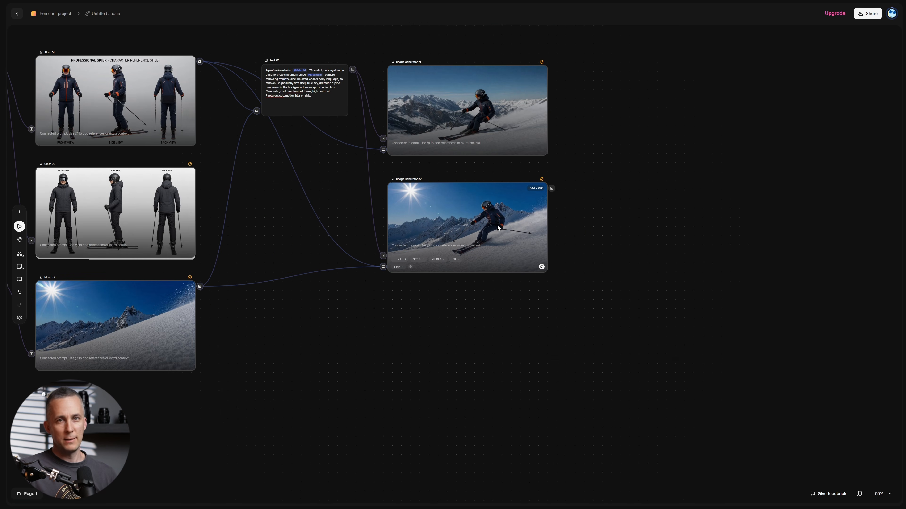
# - Add a Text node beside the Mountain image and paste in the prompt beginning "Extreme close-up of a male skier's face. Low angle, dramatic upward shot."
pyautogui.hscroll(-4, 496, 229)
pyautogui.scroll(-3, 496, 229)
pyautogui.press('n')
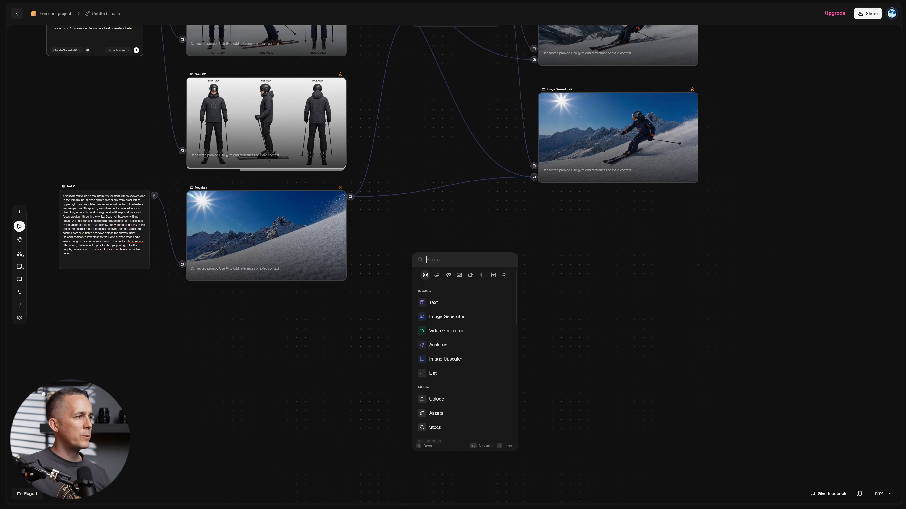
pyautogui.click(433, 303)
pyautogui.write("Extreme close-up of a male skier's face. Low angle, dramatic upward shot. Expression shifting from calm to alarmed — eyes wide, jaw tense, head turning uphill. Deep blue sky and mountain peaks reflected in the orange goggles. Navy blue jacket collar visible at bottom of frame. Cold desaturated cinematic tones, high contrast, shallow depth of field. Photorealistic.")
pyautogui.hotkey('shift', '2')
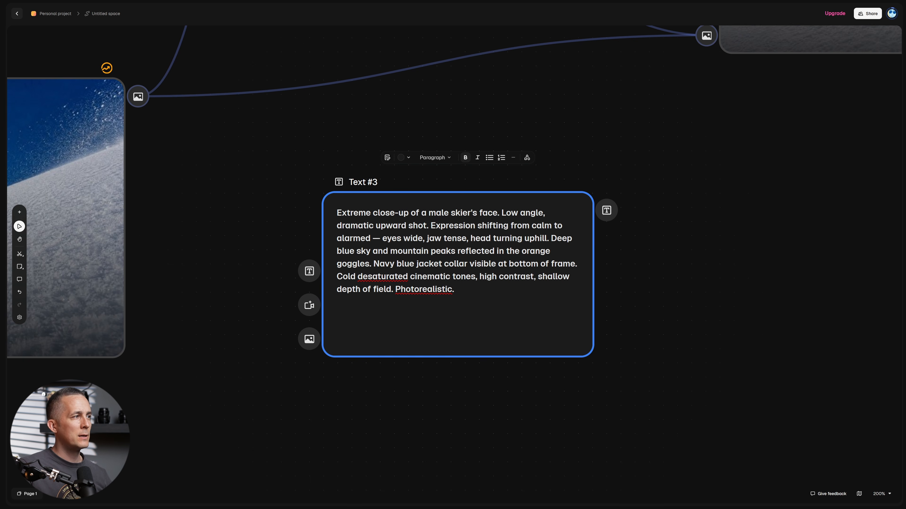
# - Connect the Skier 01 output to Text #3 and insert a reference to Skier 01 after "a male skier's face"
pyautogui.scroll(-5, 456, 230)
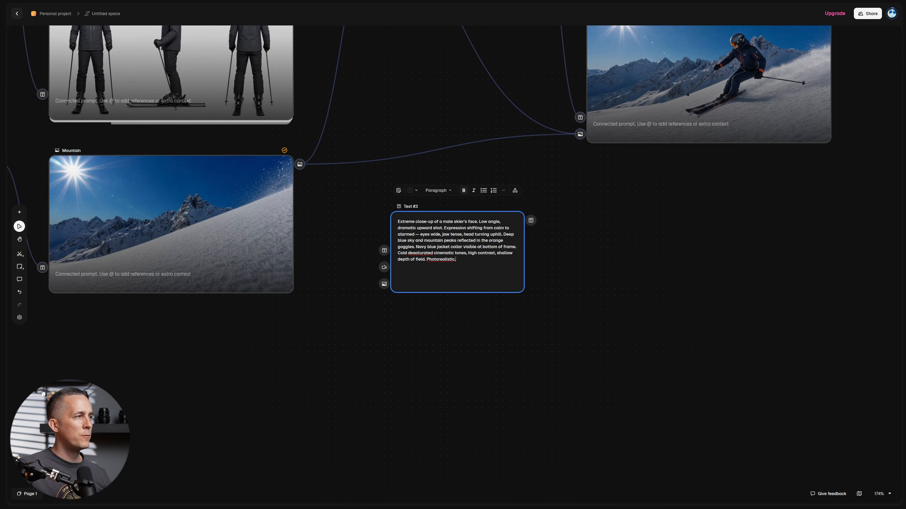
pyautogui.moveTo(449, 146); pyautogui.dragTo(438, 314)
pyautogui.scroll(-3, 414, 222)
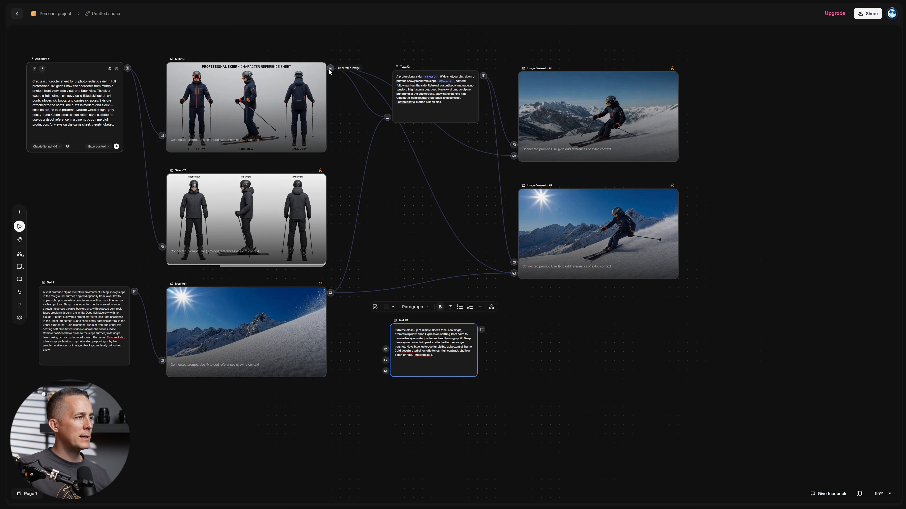
pyautogui.scroll(5, 396, 346)
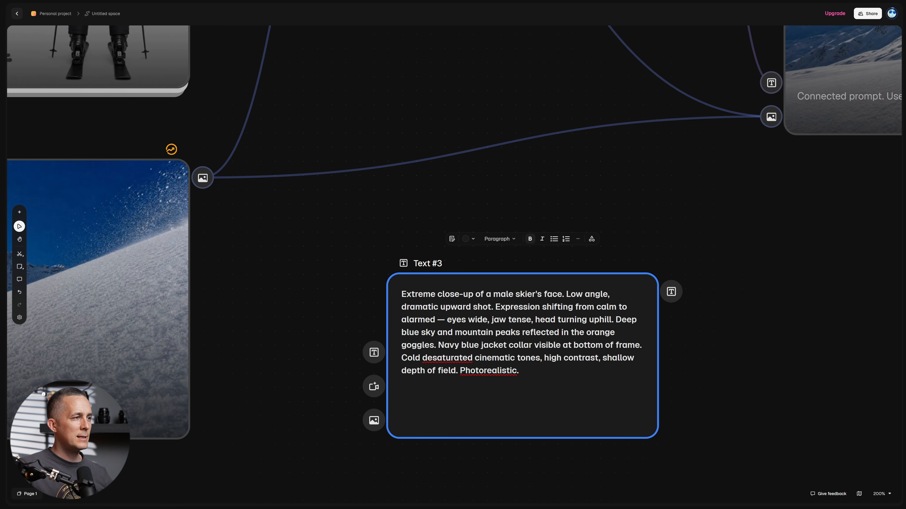
pyautogui.write('@')
pyautogui.click(586, 344)
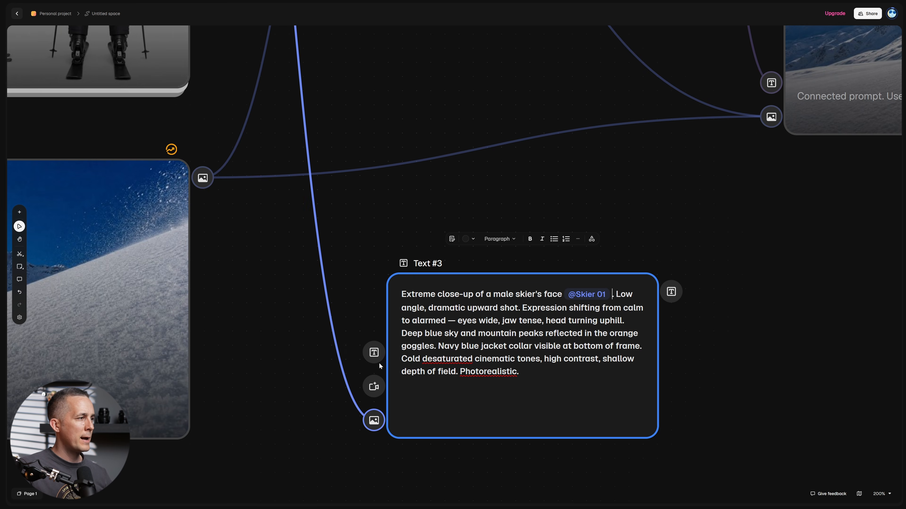
# - Connect the Mountain image output to the image input of Text #3
pyautogui.scroll(-6, 348, 203)
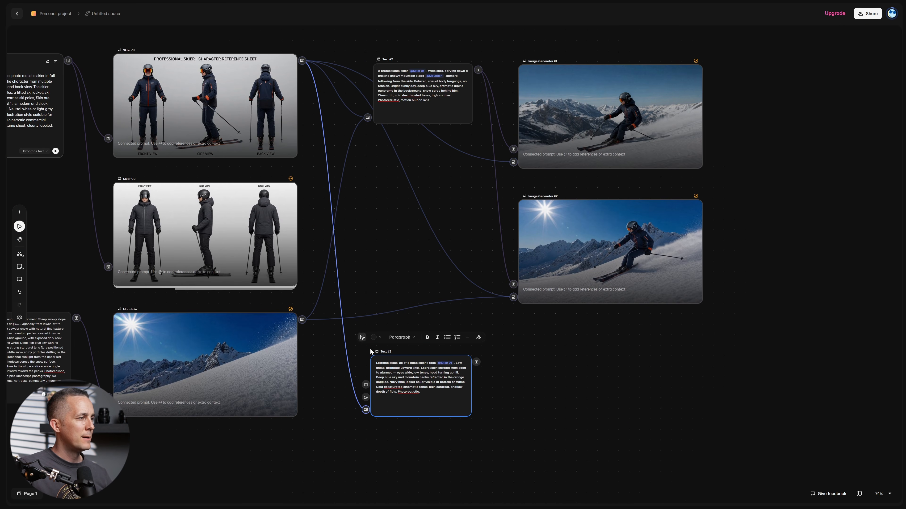
pyautogui.scroll(-4, 303, 199)
pyautogui.moveTo(305, 199); pyautogui.dragTo(368, 289)
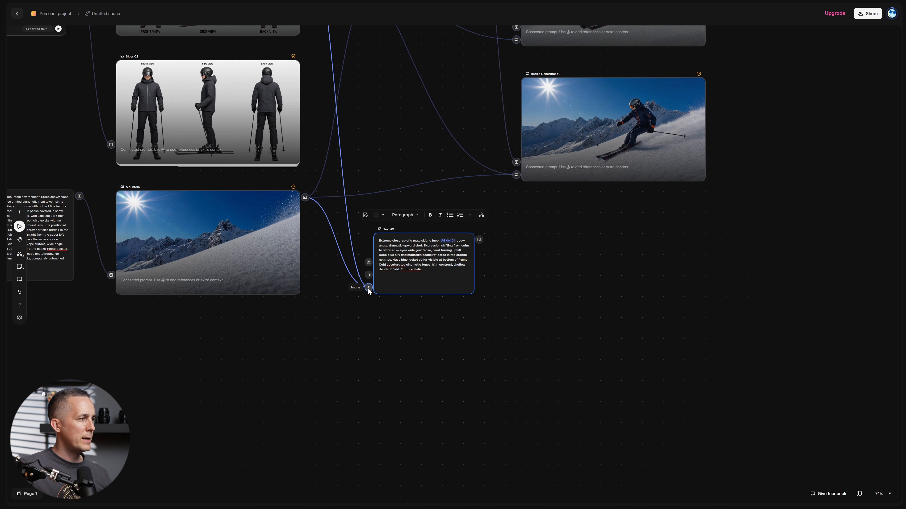
# - Connect a new Image Generator to the Text #3 output, place it beside the prompt, and generate and preview the close-up image
pyautogui.moveTo(478, 240); pyautogui.dragTo(531, 254)
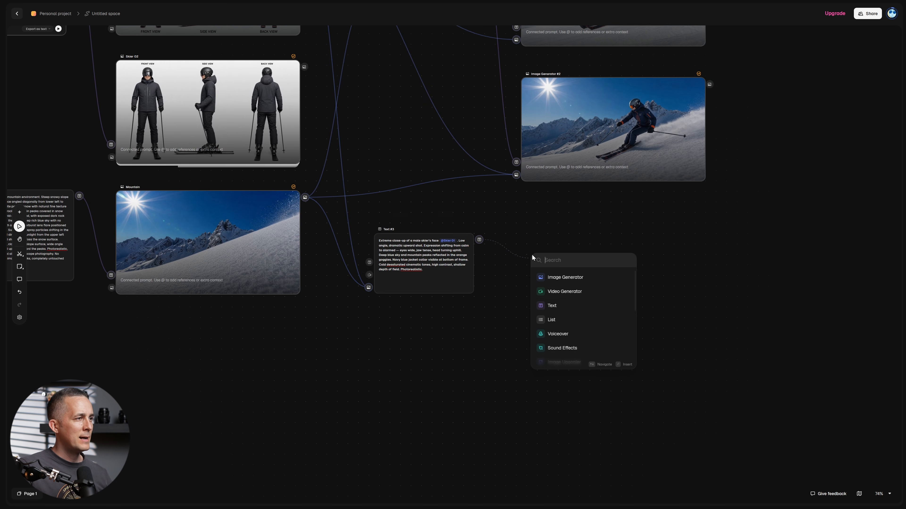
pyautogui.click(562, 278)
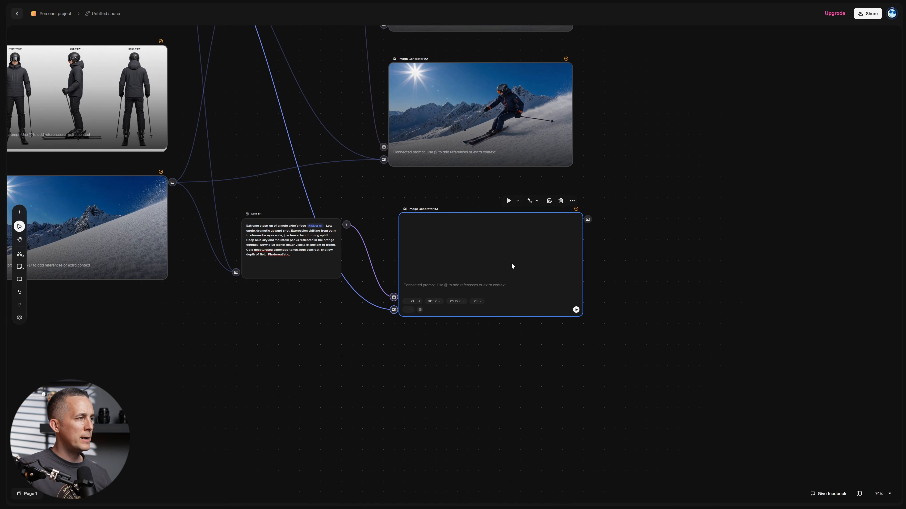
pyautogui.moveTo(497, 279); pyautogui.dragTo(493, 271)
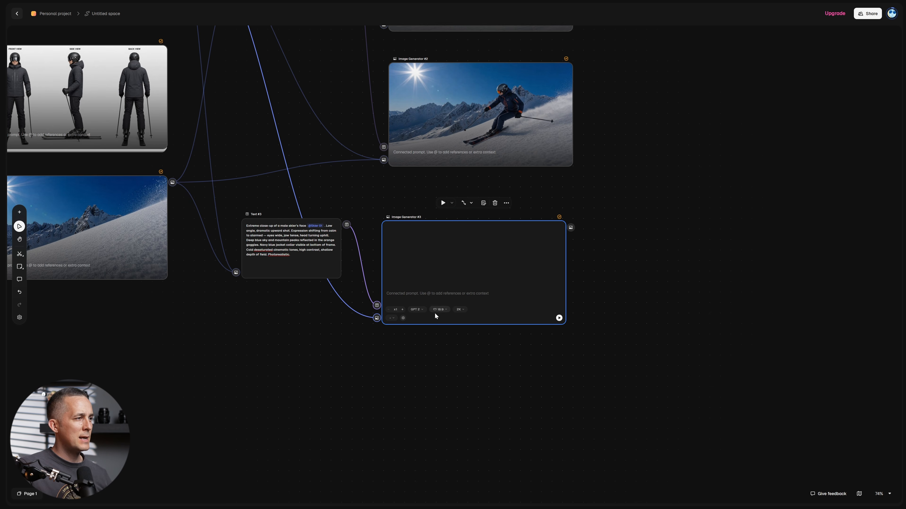
pyautogui.click(559, 318)
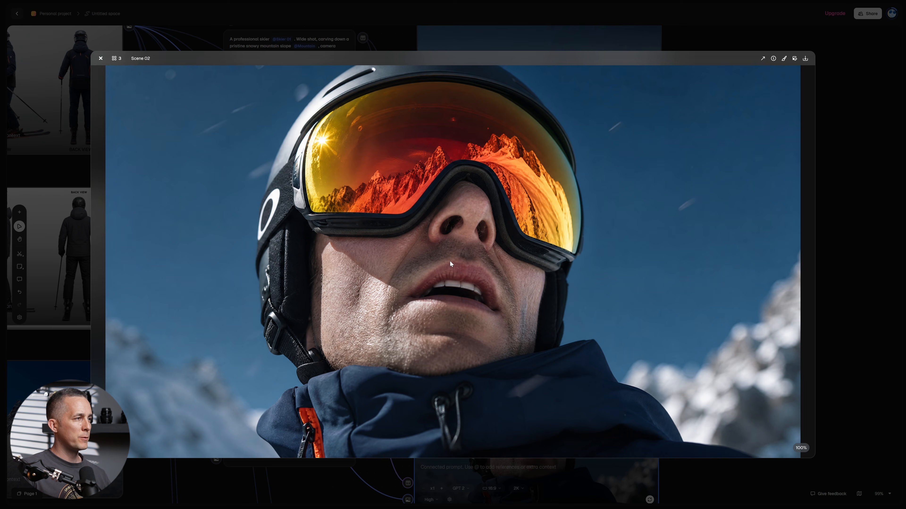
pyautogui.click(831, 238)
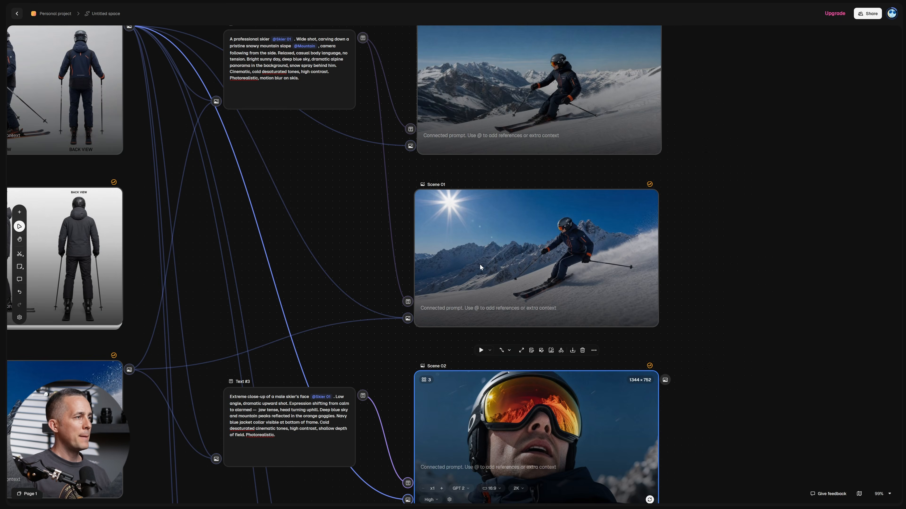
# - Examine the prompts and images of Scene 01 to Scene 05 and the ice cream bar images below them
pyautogui.scroll(-4, 476, 263)
pyautogui.scroll(-8, 670, 314)
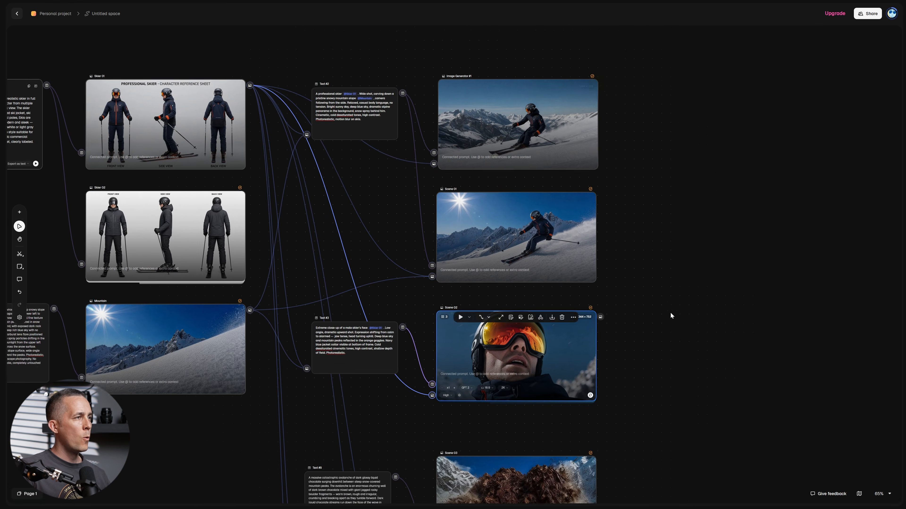
pyautogui.scroll(-8, 628, 305)
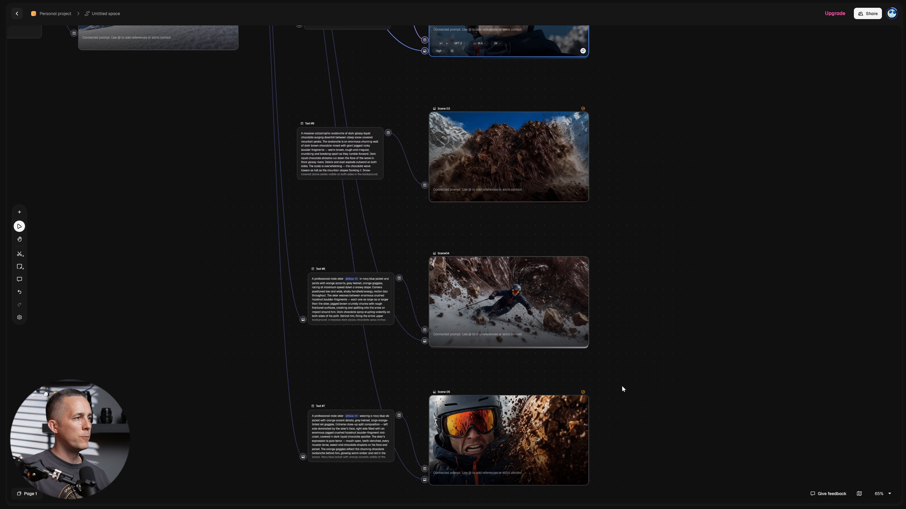
pyautogui.scroll(-2, 632, 321)
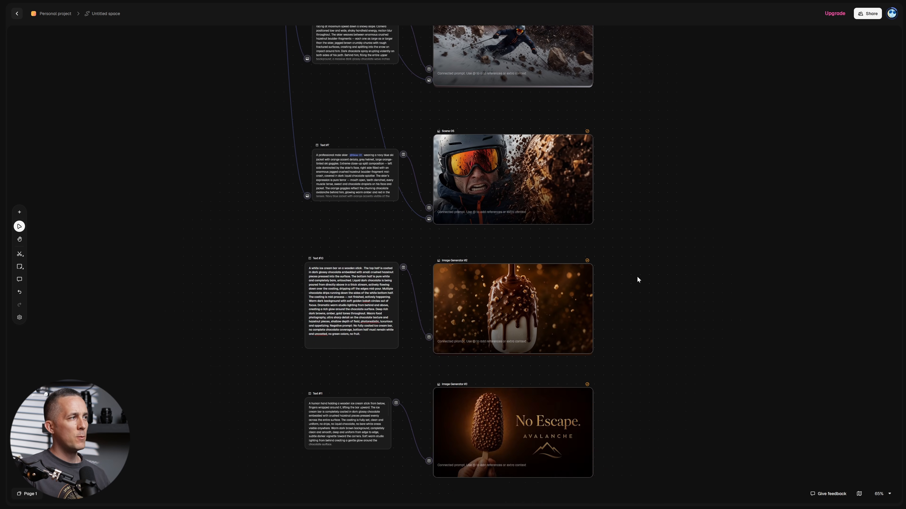
pyautogui.scroll(5, 339, 247)
pyautogui.click(355, 166)
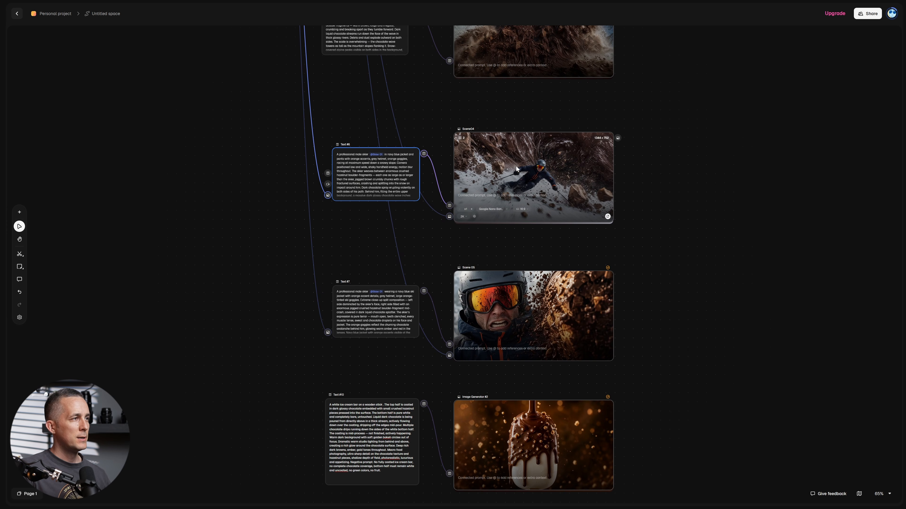
pyautogui.scroll(-7, 700, 195)
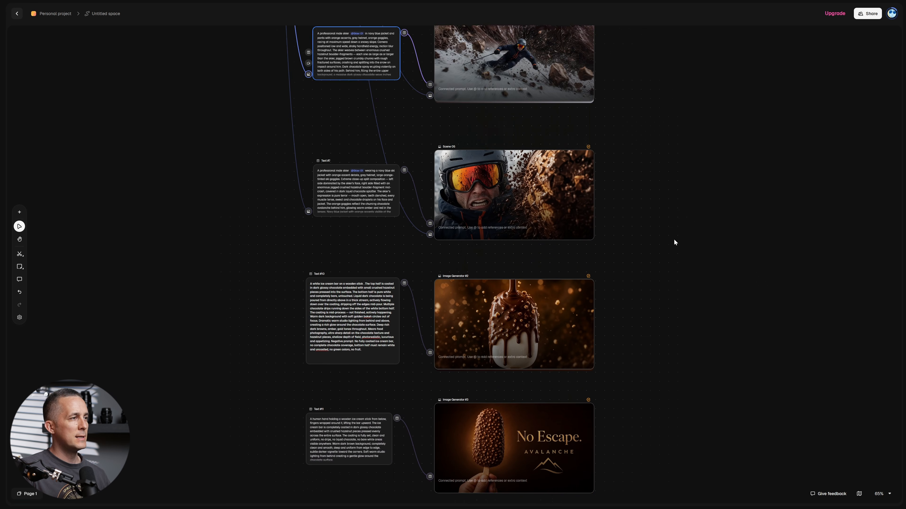
pyautogui.scroll(2, 635, 283)
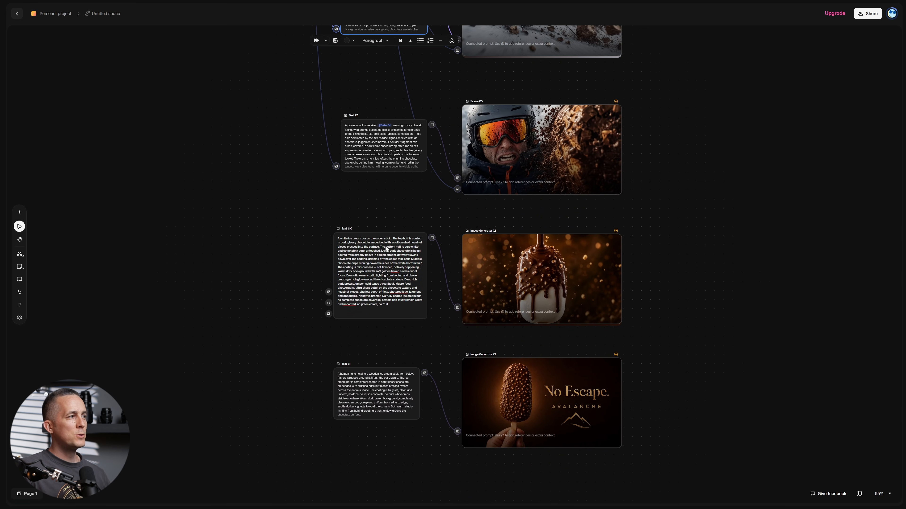
pyautogui.scroll(5, 378, 260)
pyautogui.scroll(-5, 374, 278)
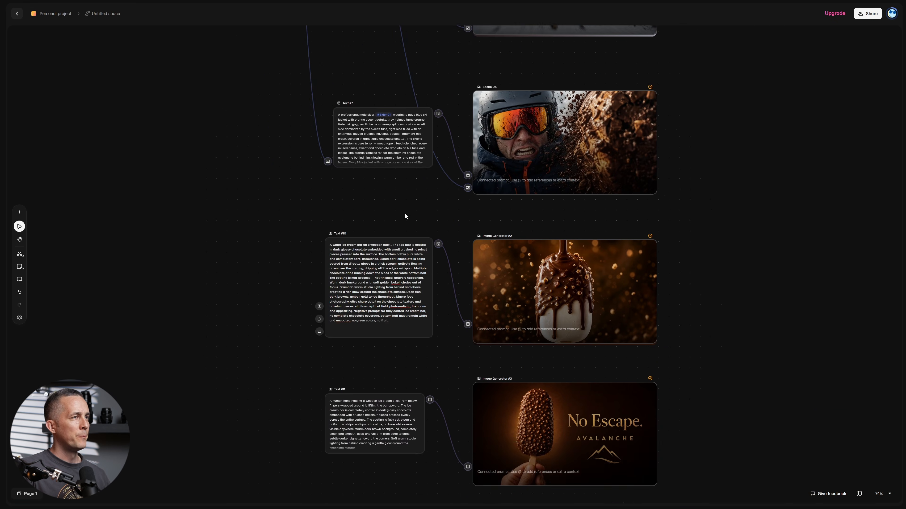
pyautogui.scroll(2, 406, 215)
pyautogui.hscroll(2, 406, 215)
# - Copy the space's invite link with Can view access and close the sharing dialog
pyautogui.click(868, 13)
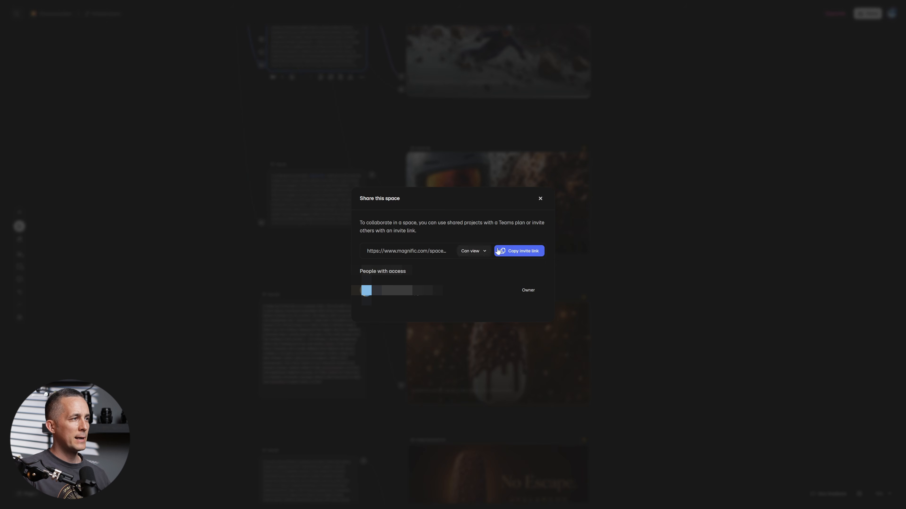
pyautogui.click(463, 252)
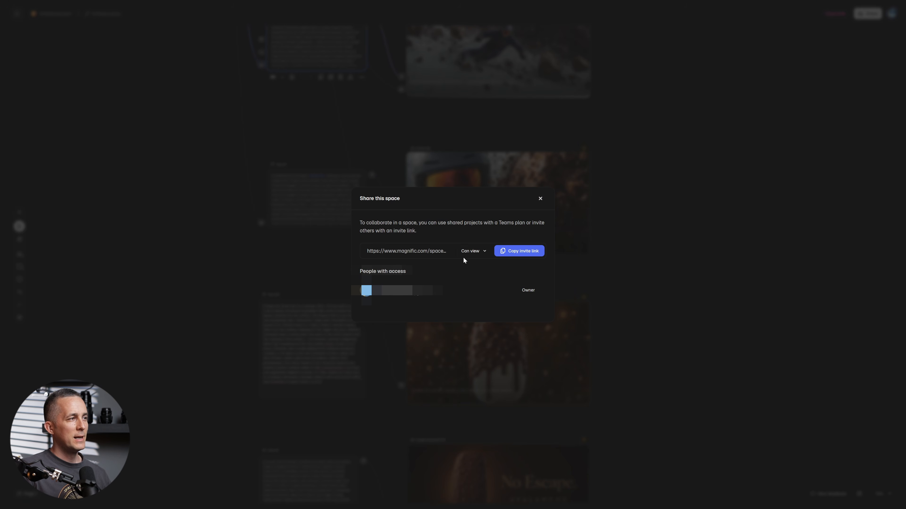
pyautogui.click(506, 256)
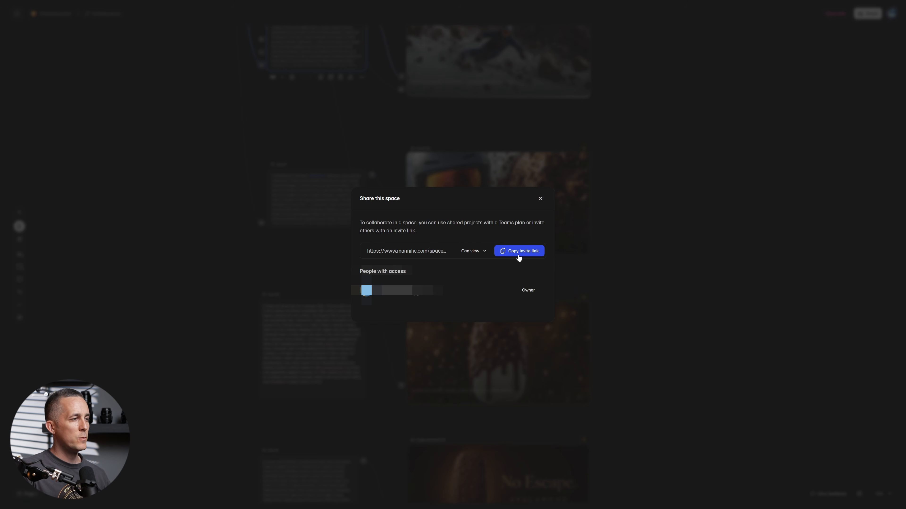
pyautogui.click(628, 264)
# - Review the connected prompts and images from Text #7 and Scene 05 back up to Image Generator #1
pyautogui.scroll(5, 342, 242)
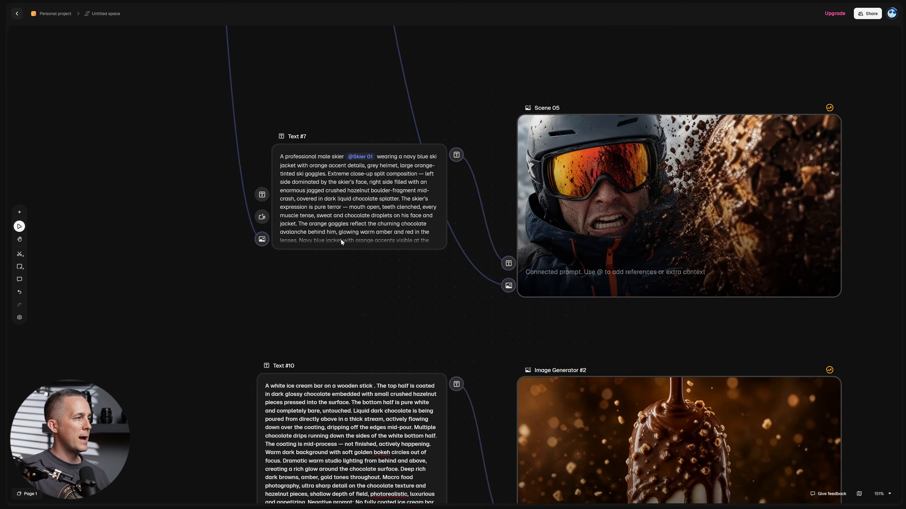
pyautogui.scroll(-4, 341, 241)
pyautogui.scroll(4, 330, 250)
pyautogui.scroll(-8, 328, 249)
pyautogui.scroll(6, 338, 228)
pyautogui.scroll(-10, 387, 208)
pyautogui.scroll(3, 514, 85)
pyautogui.moveTo(526, 85); pyautogui.dragTo(597, 199)
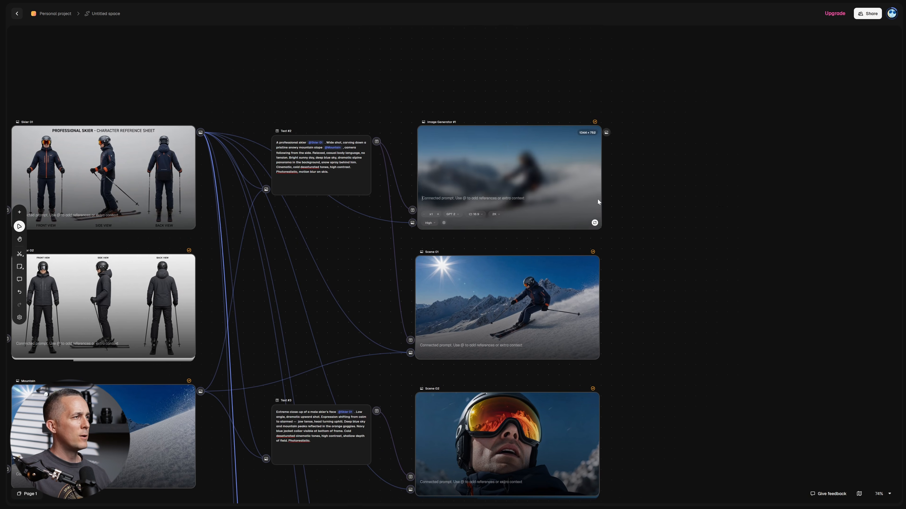
# - Delete Image Generator #1 and move the Scene 01 image into its place beside Text #2
pyautogui.click(532, 190)
pyautogui.press('Delete')
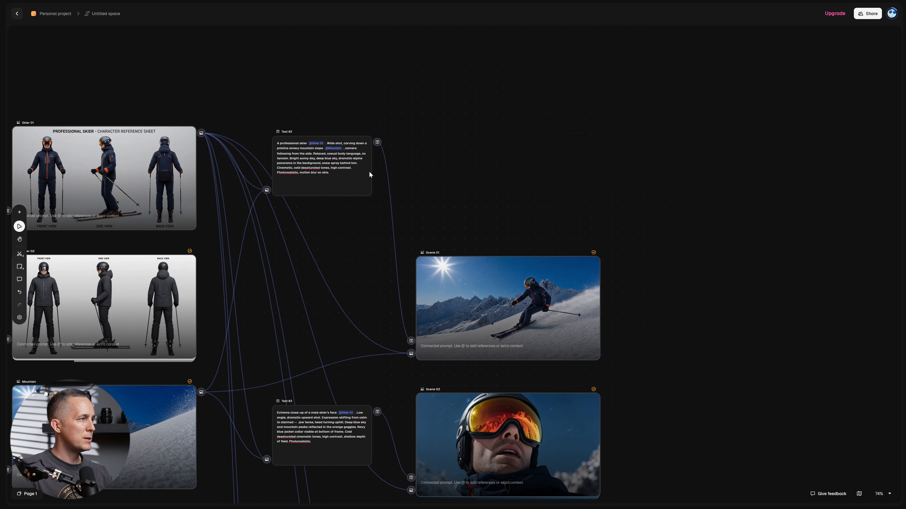
pyautogui.click(570, 338)
pyautogui.moveTo(570, 338); pyautogui.dragTo(572, 208)
# - Move Text #3, Scene 02 and all the scene nodes below them up to close the gap under Scene 01
pyautogui.scroll(-5, 624, 300)
pyautogui.scroll(-10, 598, 225)
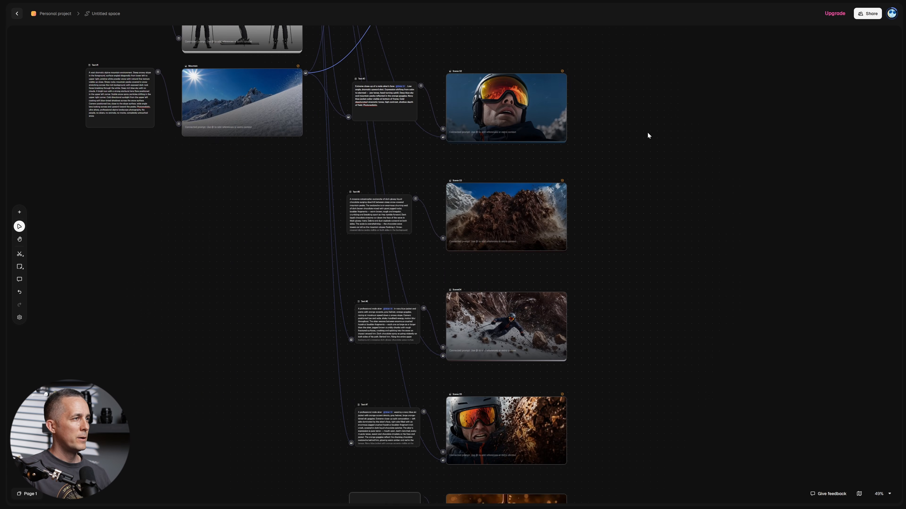
pyautogui.moveTo(579, 452); pyautogui.dragTo(558, 491)
pyautogui.moveTo(551, 118); pyautogui.dragTo(551, 60)
pyautogui.moveTo(468, 93); pyautogui.dragTo(476, 469)
pyautogui.moveTo(482, 117); pyautogui.dragTo(482, 59)
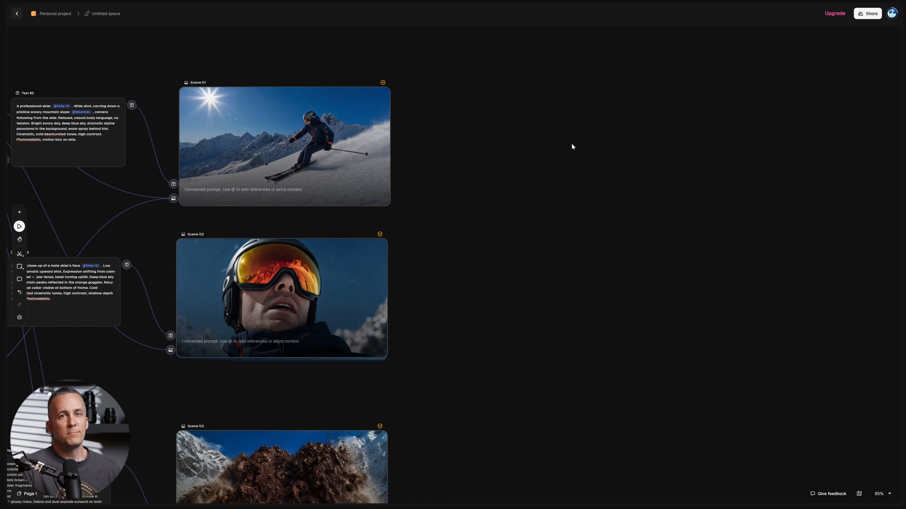
# - Add a slightly enlarged text node beyond Scene 01 containing the pasted skier video prompt with SCENE 1 (0–2s) and SCENE 2 (2–4s)
pyautogui.doubleClick(488, 142)
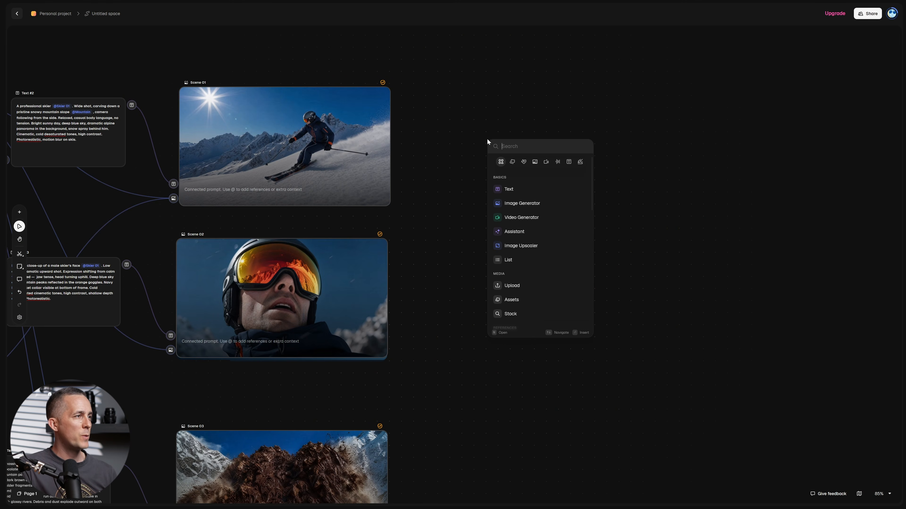
pyautogui.click(509, 189)
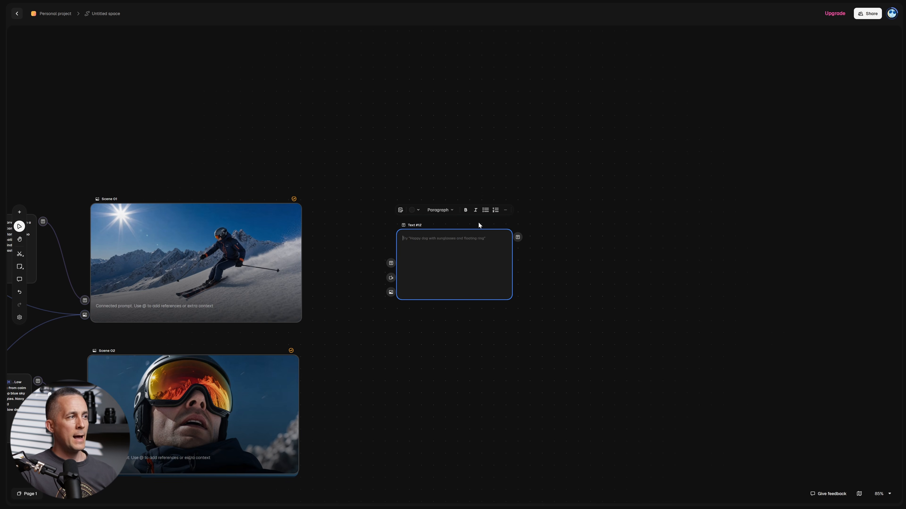
pyautogui.hotkey('ctrl', 'v')
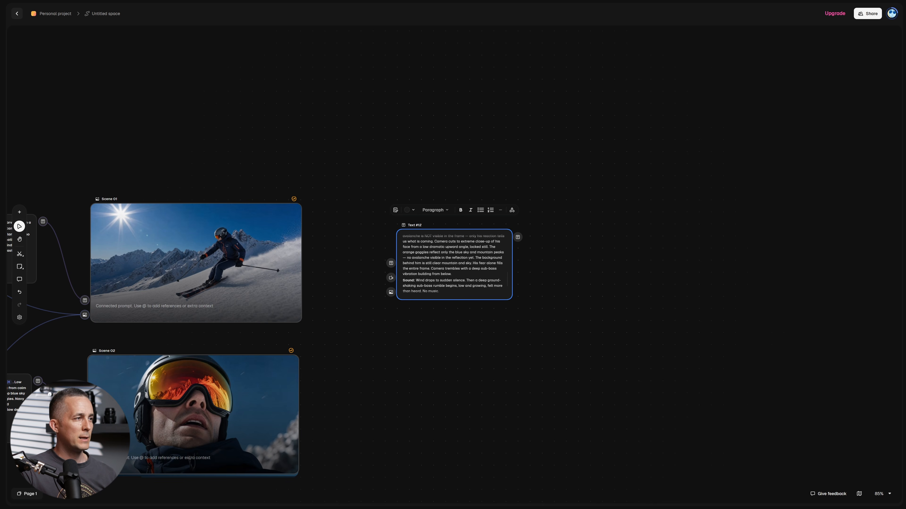
pyautogui.moveTo(512, 304)
pyautogui.mouseDown()
pyautogui.moveTo(532, 456)
pyautogui.moveTo(519, 309)
pyautogui.mouseUp()
pyautogui.scroll(-4, 514, 215)
pyautogui.moveTo(450, 206); pyautogui.dragTo(464, 243)
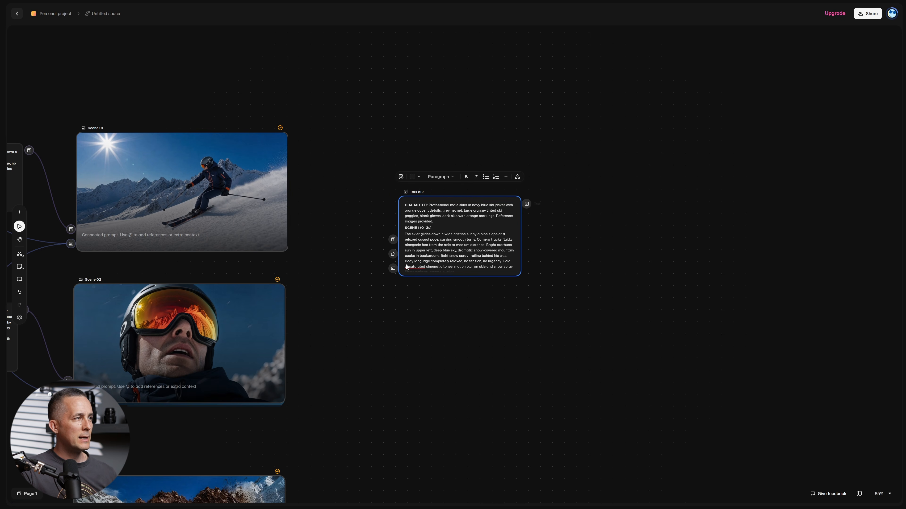
# - Attach a Video Generator to the Text #12 output, keeping Seedance 2.0 and setting a 4s duration with Sound enabled
pyautogui.moveTo(527, 203); pyautogui.dragTo(579, 219)
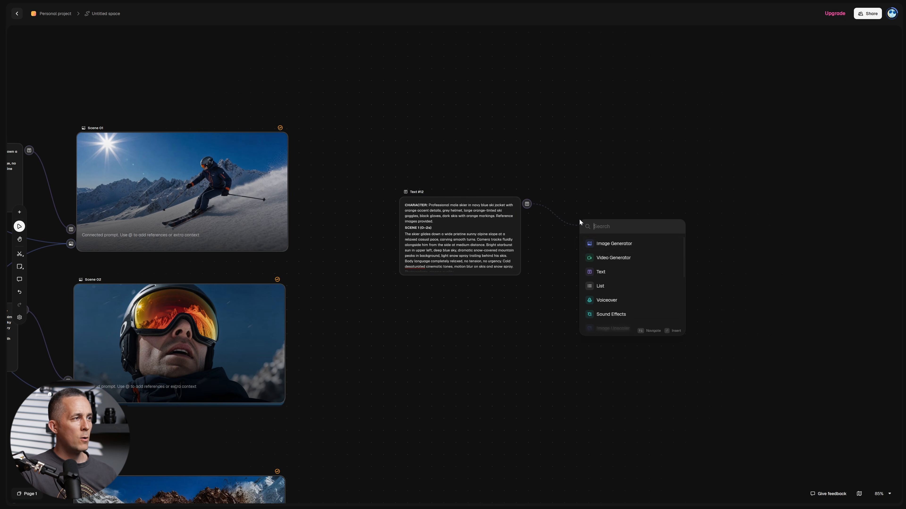
pyautogui.click(613, 259)
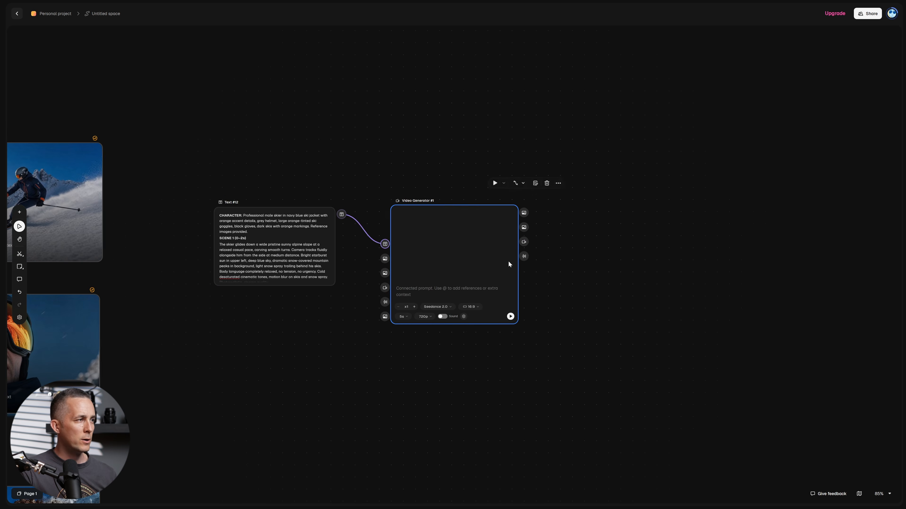
pyautogui.scroll(5, 435, 307)
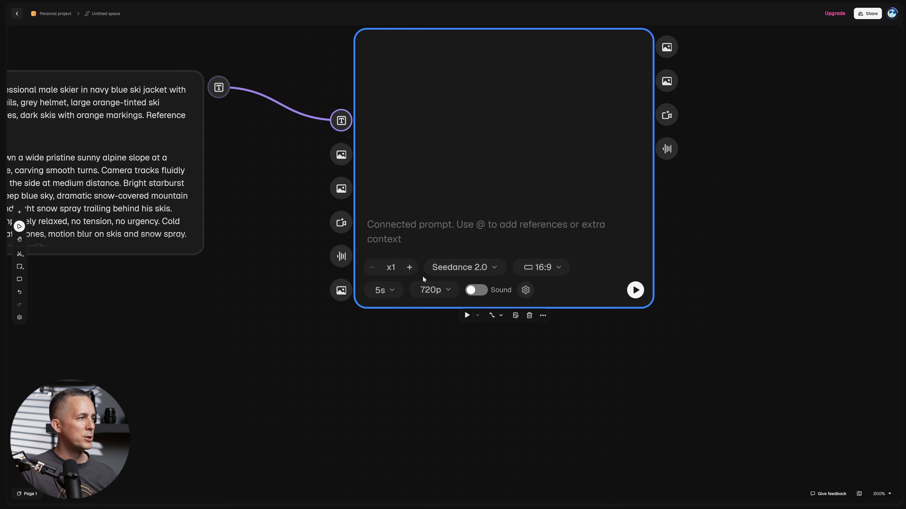
pyautogui.click(480, 269)
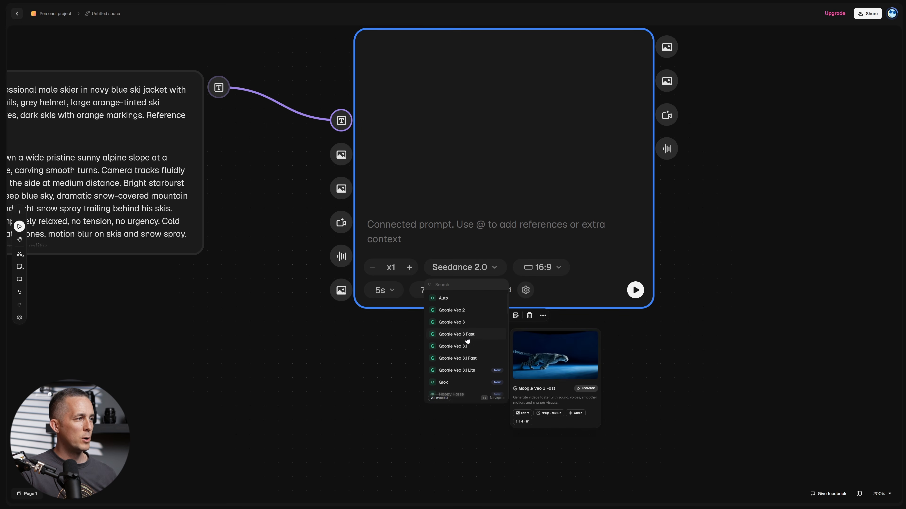
pyautogui.click(474, 269)
pyautogui.click(391, 292)
pyautogui.click(374, 310)
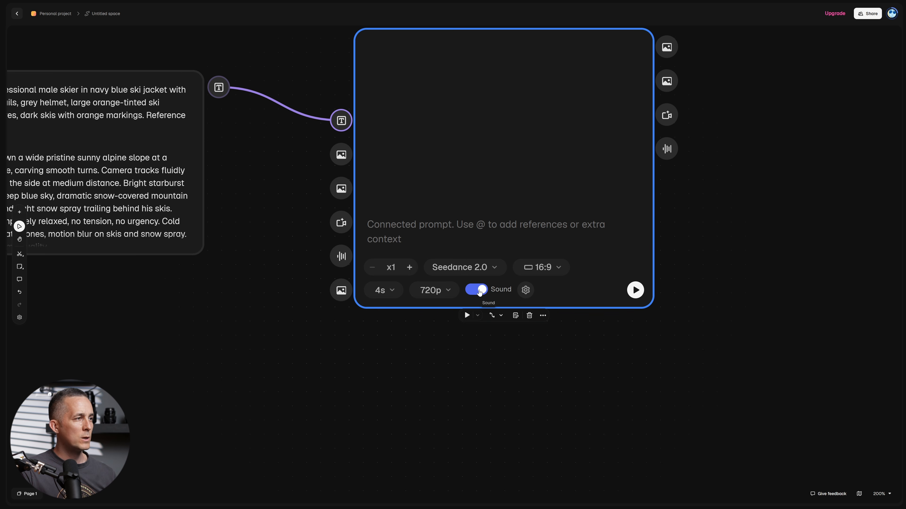
# - Connect the Scene 01 and Scene 02 images to Video Generator #1's References input and generate the video
pyautogui.moveTo(464, 199); pyautogui.dragTo(640, 172)
pyautogui.scroll(-4, 480, 190)
pyautogui.moveTo(397, 225); pyautogui.dragTo(473, 224)
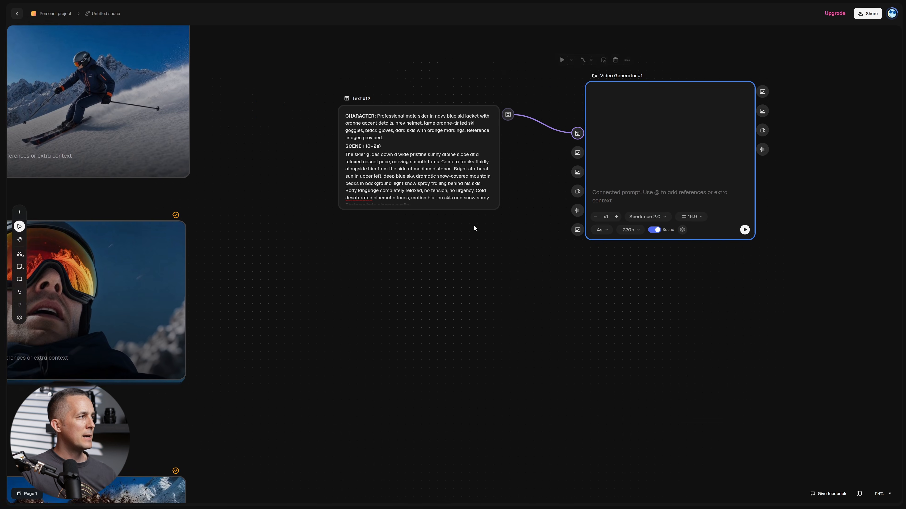
pyautogui.moveTo(193, 95); pyautogui.dragTo(267, 177)
pyautogui.moveTo(271, 113); pyautogui.dragTo(500, 245)
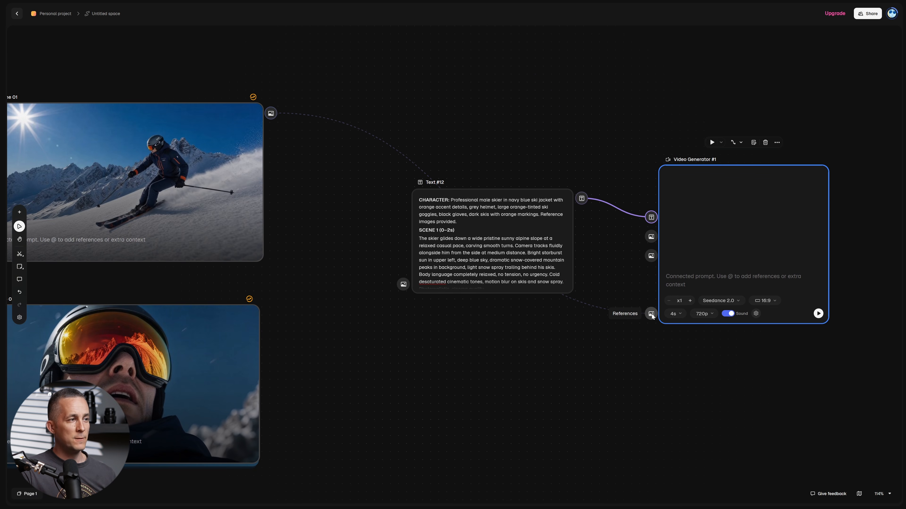
pyautogui.moveTo(652, 315)
pyautogui.mouseDown()
pyautogui.moveTo(651, 237)
pyautogui.moveTo(651, 314)
pyautogui.mouseUp()
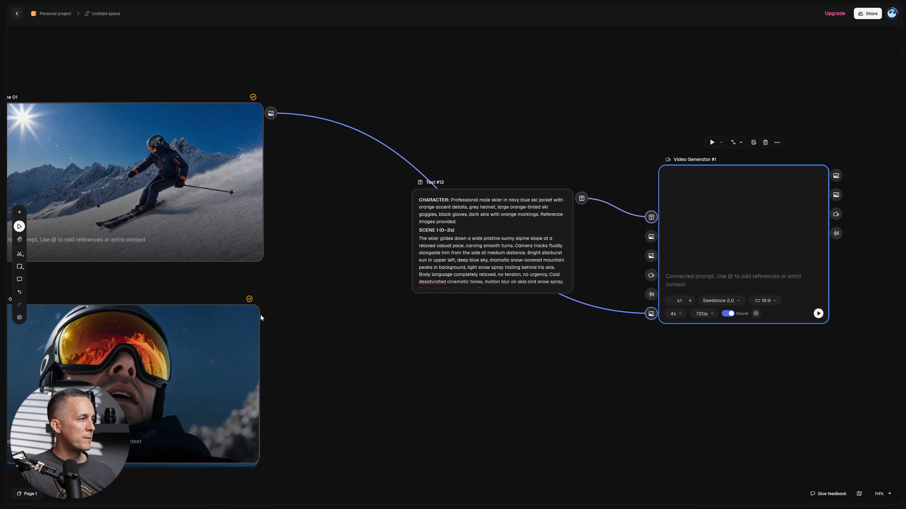
pyautogui.moveTo(262, 315); pyautogui.dragTo(277, 321)
pyautogui.moveTo(639, 327); pyautogui.dragTo(652, 313)
pyautogui.hscroll(3, 663, 252)
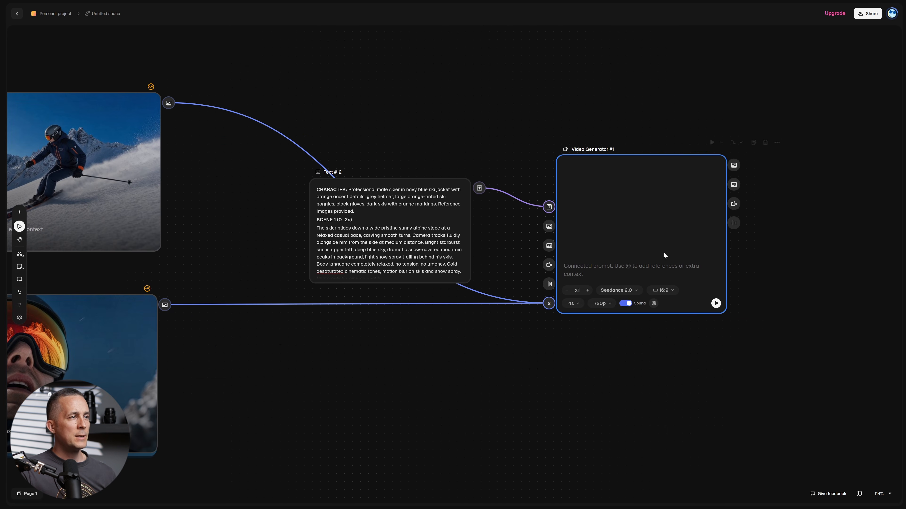
pyautogui.click(716, 304)
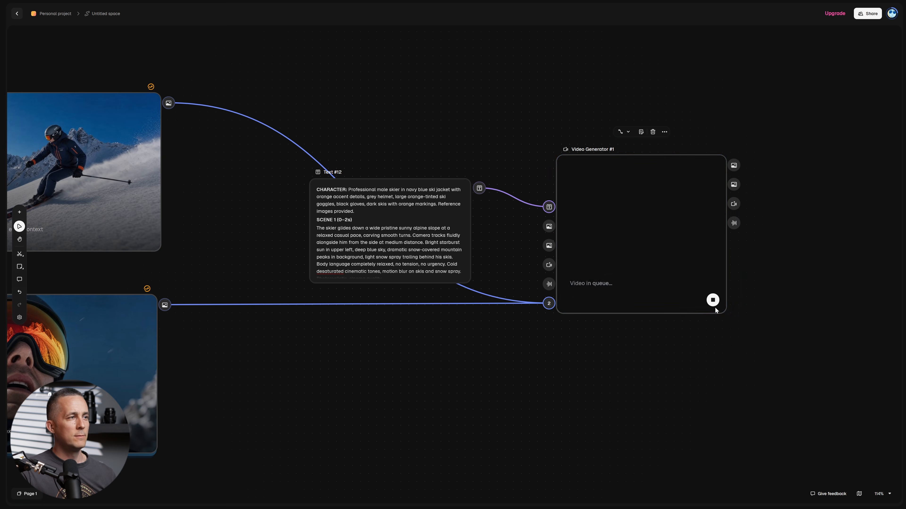
# - Enlarge Text #12 to show its whole prompt and review the scene descriptions, sound notes and technical settings
pyautogui.hscroll(-5, 495, 290)
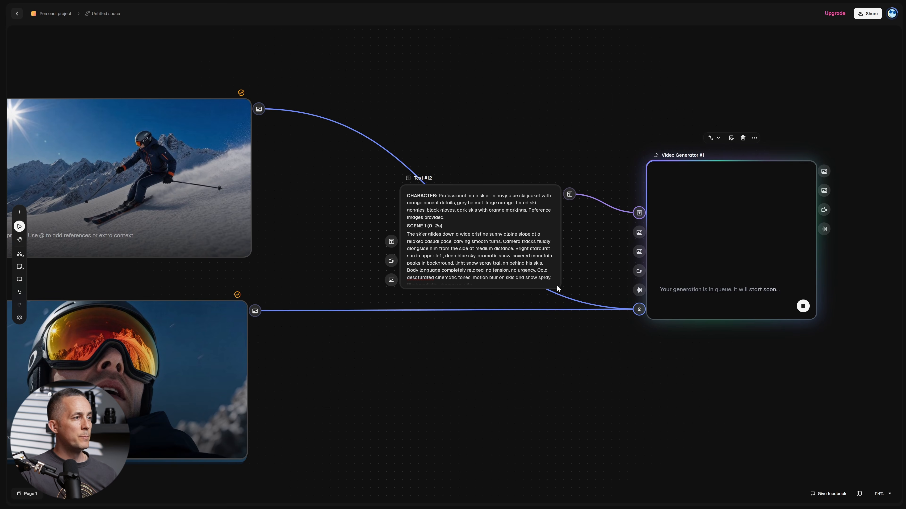
pyautogui.click(560, 291)
pyautogui.moveTo(558, 289); pyautogui.dragTo(581, 457)
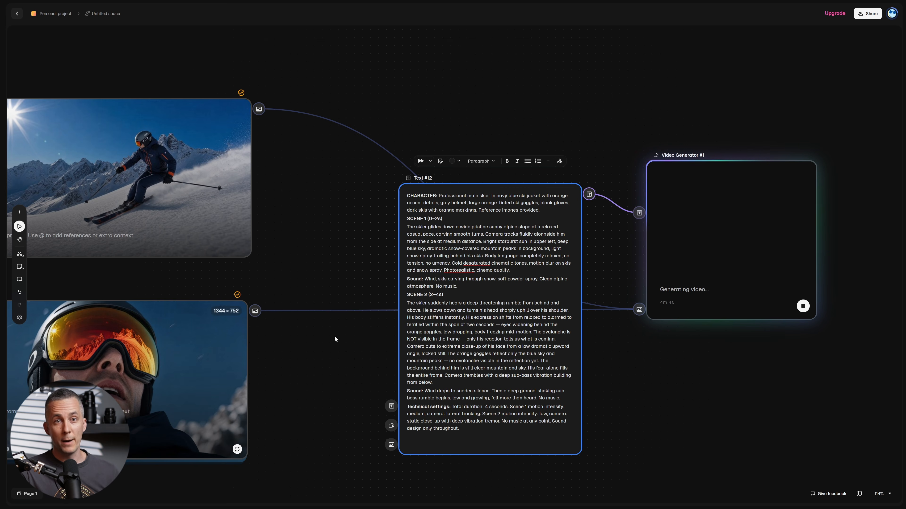
pyautogui.moveTo(448, 340); pyautogui.dragTo(431, 310)
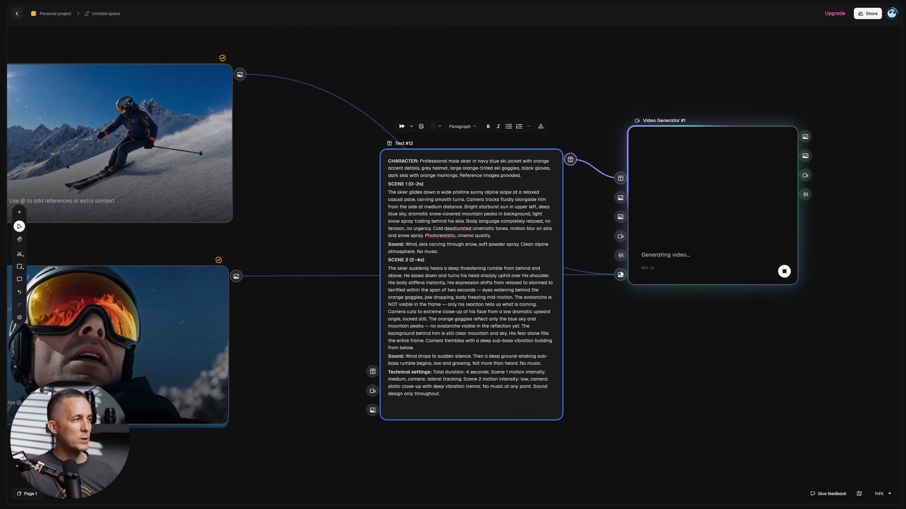
pyautogui.scroll(5, 422, 292)
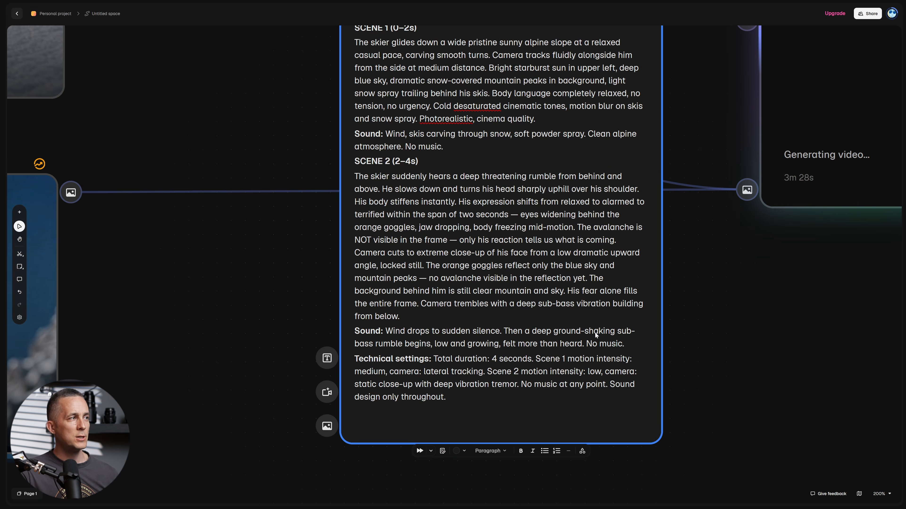
pyautogui.scroll(-6, 595, 335)
pyautogui.hscroll(5, 424, 268)
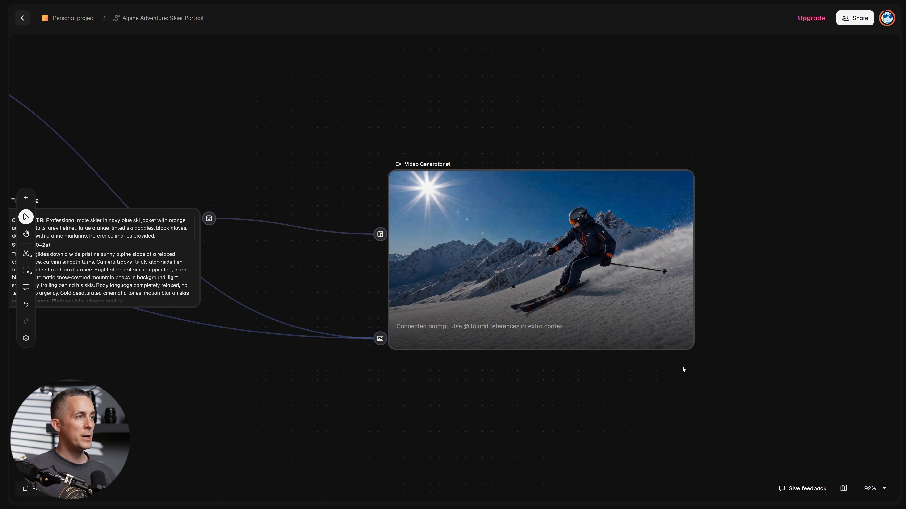
# - Preview the Video Generator #1 clip at large size and survey the whole workflow of scene images, prompts and videos
pyautogui.doubleClick(601, 303)
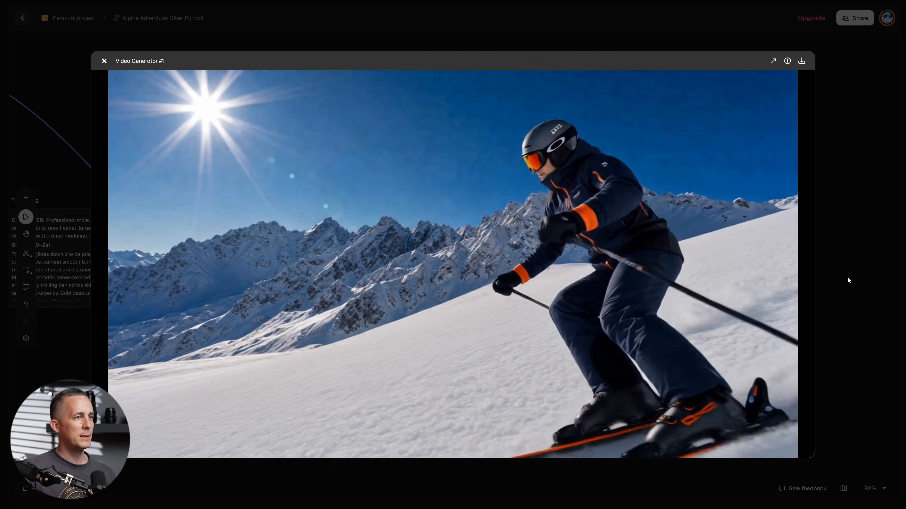
pyautogui.click(848, 278)
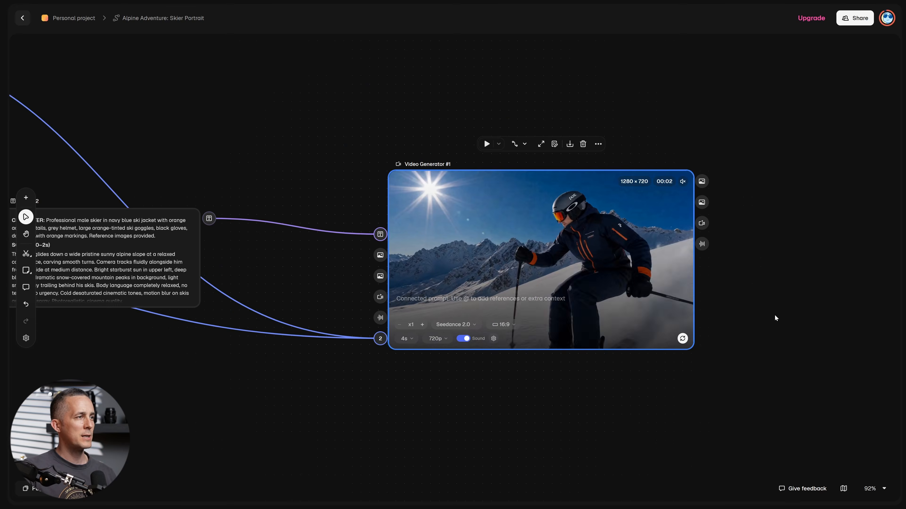
pyautogui.scroll(-5, 780, 325)
pyautogui.scroll(-10, 779, 324)
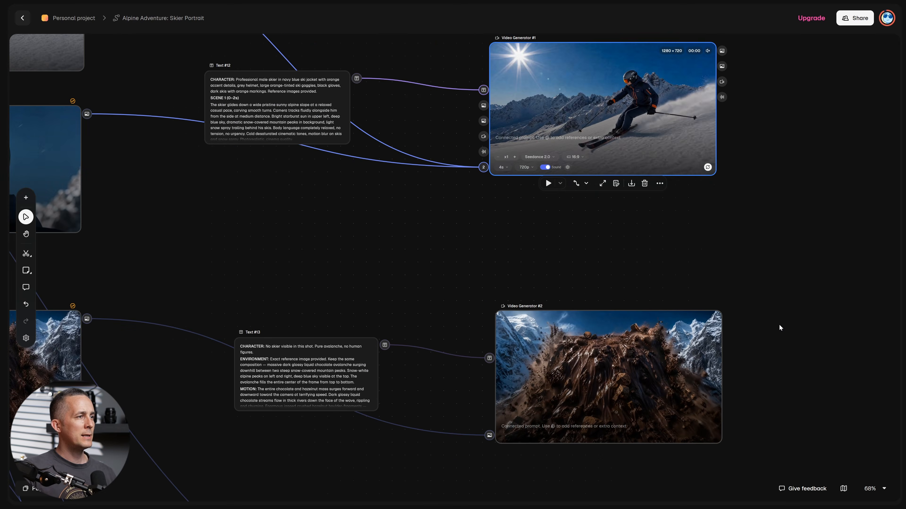
pyautogui.scroll(-10, 726, 236)
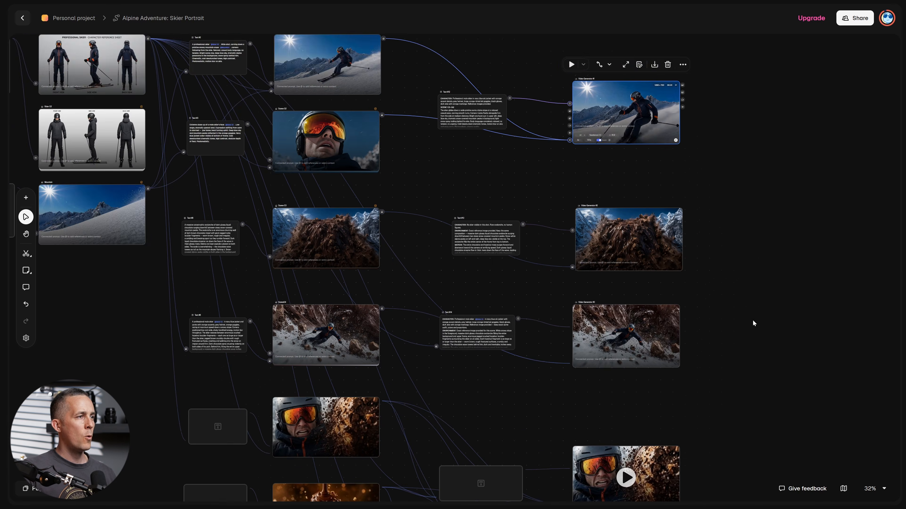
pyautogui.scroll(-5, 691, 288)
pyautogui.scroll(-3, 697, 284)
# - Examine Video Generator #2 and Video Generator #3 together with their Text #13 and Text #14 prompts and reference scenes
pyautogui.scroll(5, 676, 230)
pyautogui.scroll(5, 695, 278)
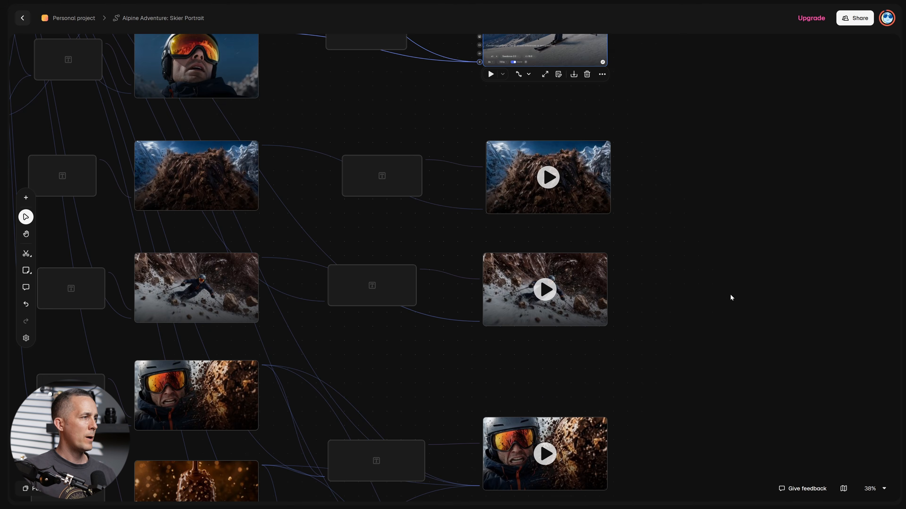
pyautogui.scroll(3, 730, 294)
pyautogui.scroll(3, 361, 278)
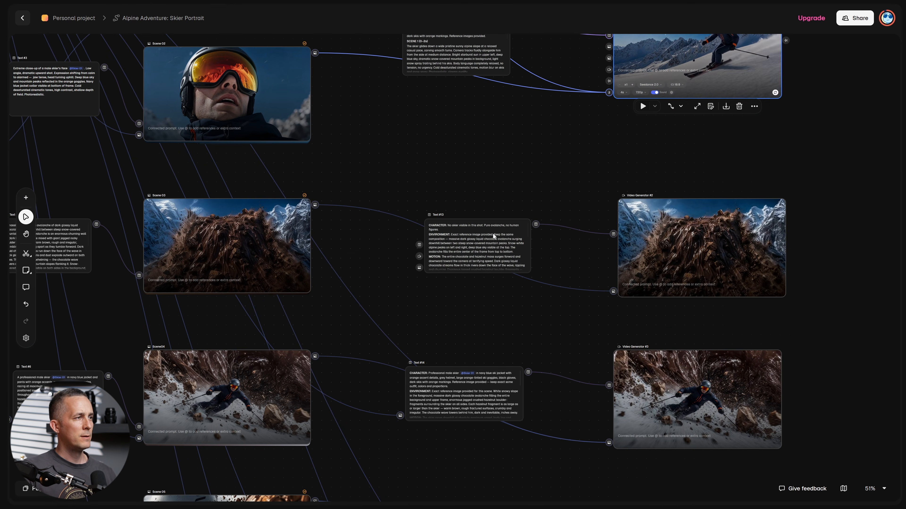
pyautogui.moveTo(650, 254)
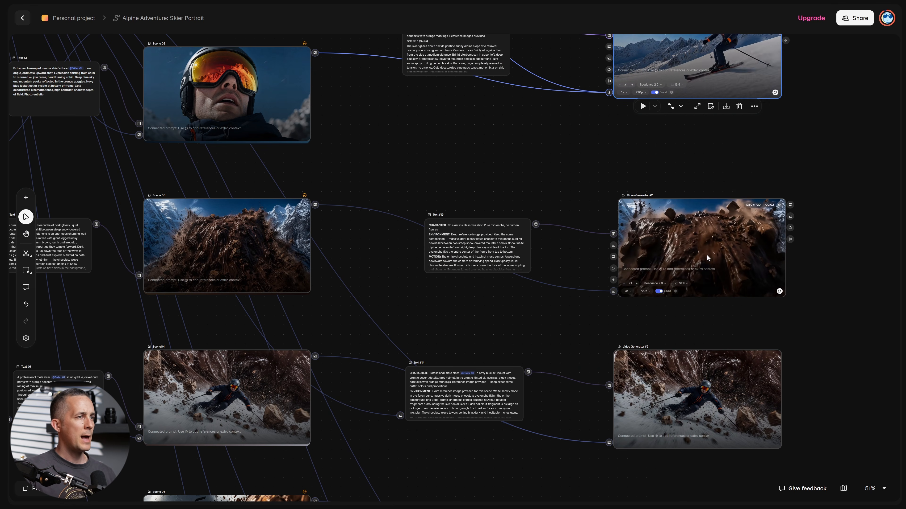
pyautogui.scroll(-8, 413, 337)
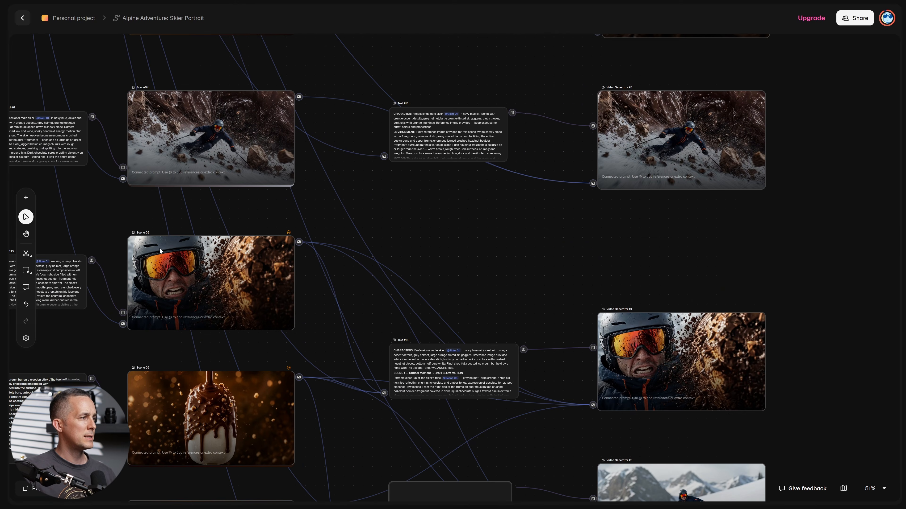
pyautogui.scroll(3, 340, 272)
pyautogui.scroll(5, 231, 246)
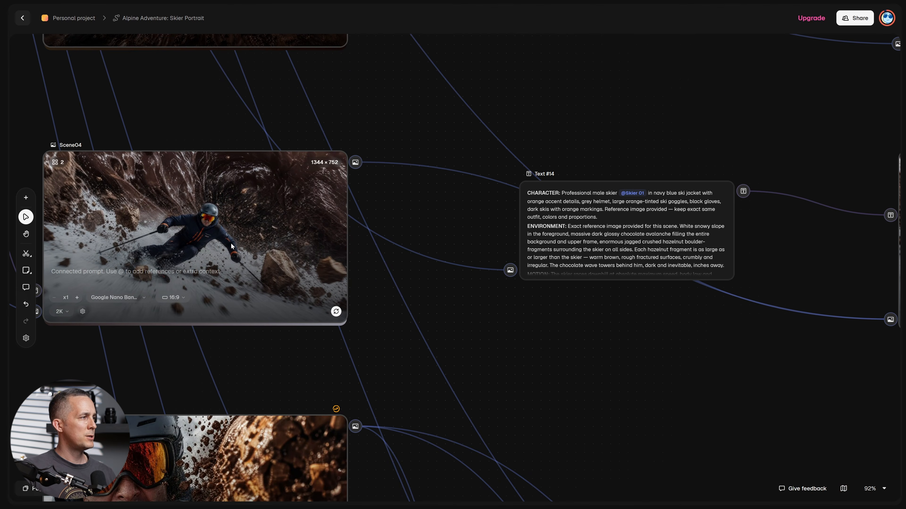
pyautogui.hscroll(10, 582, 251)
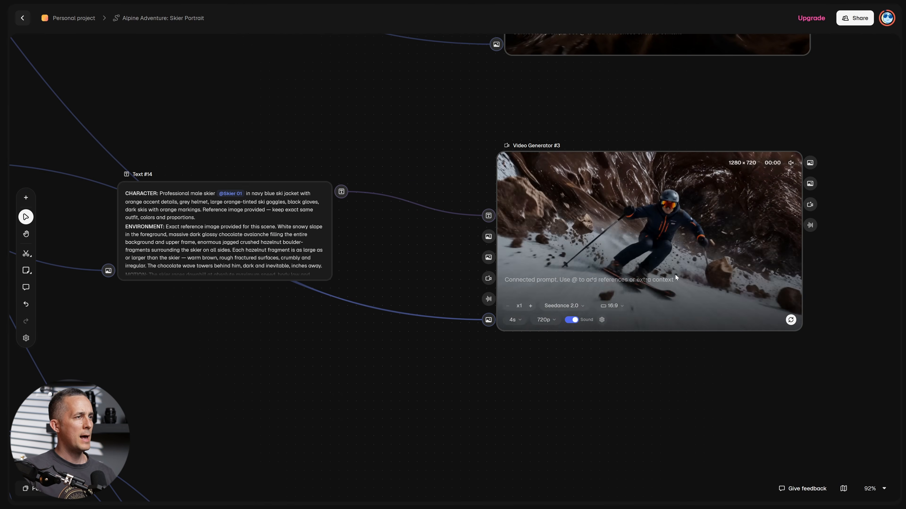
# - Review the scene images and prompts feeding the lower video generators and preview the Video Generator #4 clip at large size
pyautogui.scroll(-6, 679, 340)
pyautogui.scroll(-2, 820, 258)
pyautogui.scroll(-4, 820, 255)
pyautogui.hscroll(3, 799, 290)
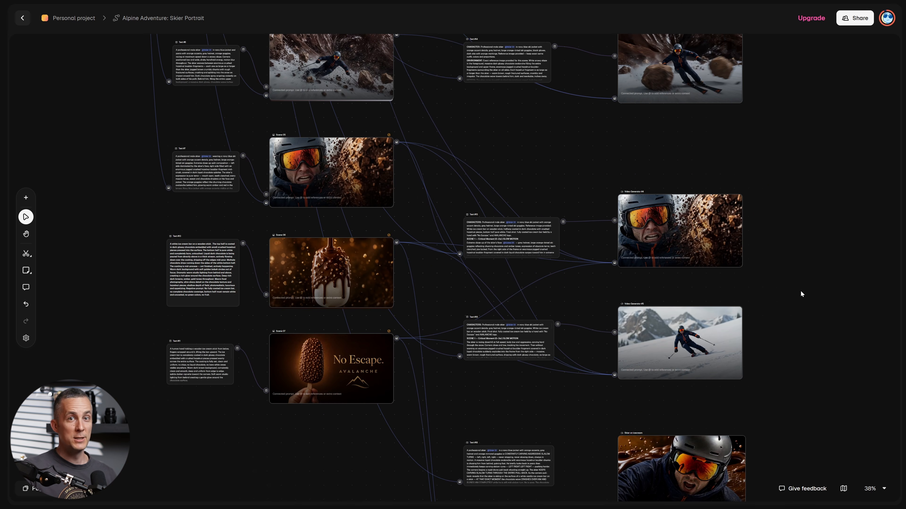
pyautogui.scroll(1, 801, 290)
pyautogui.scroll(1, 803, 293)
pyautogui.hscroll(-2, 407, 309)
pyautogui.scroll(1, 407, 309)
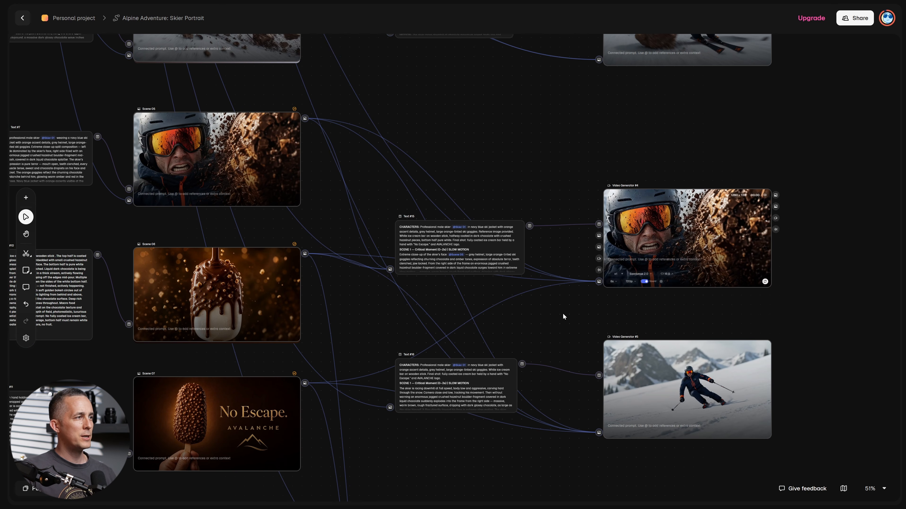
pyautogui.doubleClick(678, 254)
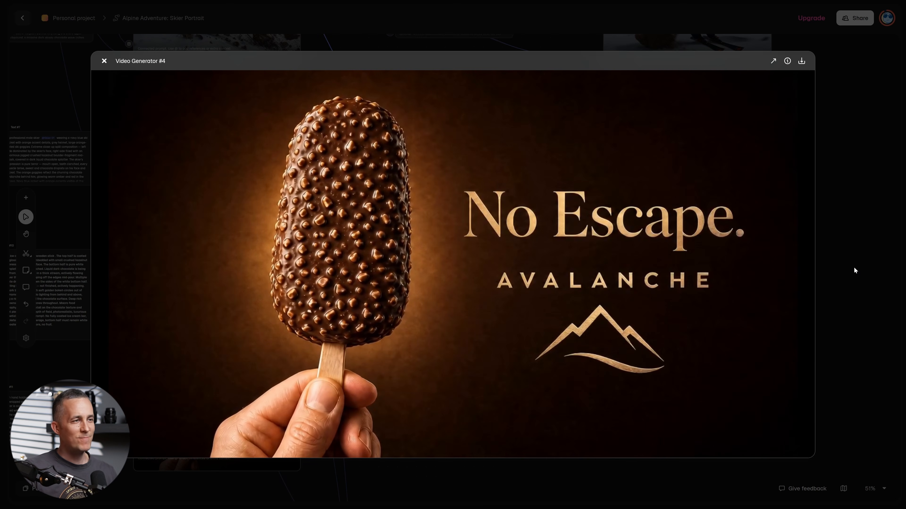
# - Close the Video Generator #4 preview and view the Video Generator #5 clip at large size
pyautogui.click(853, 266)
pyautogui.moveTo(851, 301); pyautogui.dragTo(806, 225)
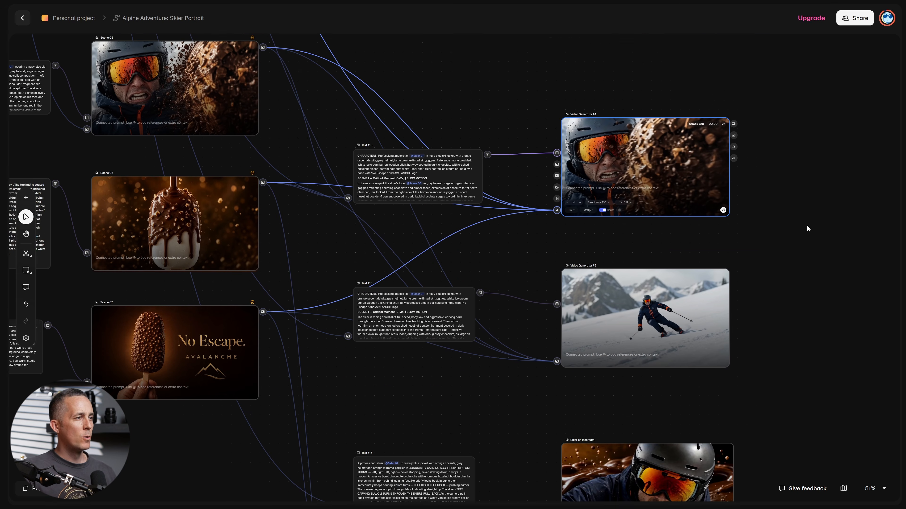
pyautogui.click(659, 303)
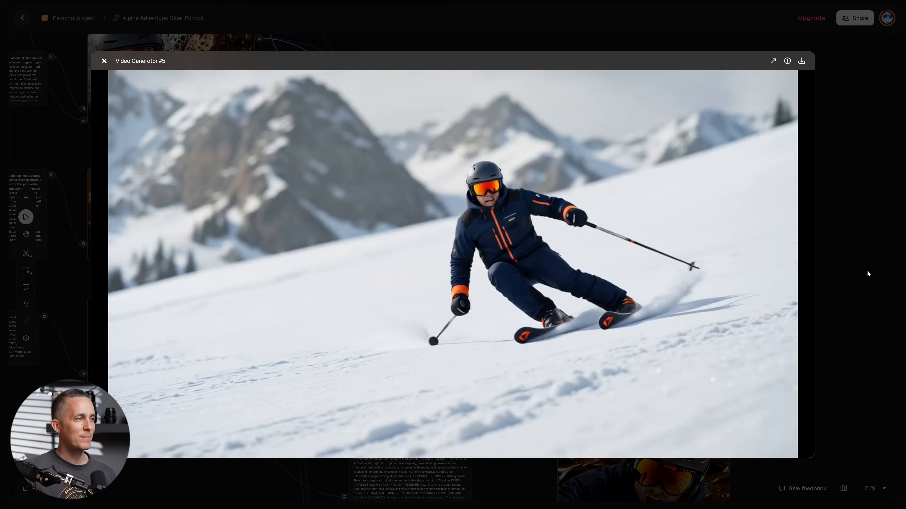
pyautogui.click(867, 269)
# - Go to the Skier on icecream video below Video Generator #5 and watch its clip play
pyautogui.scroll(-5, 855, 279)
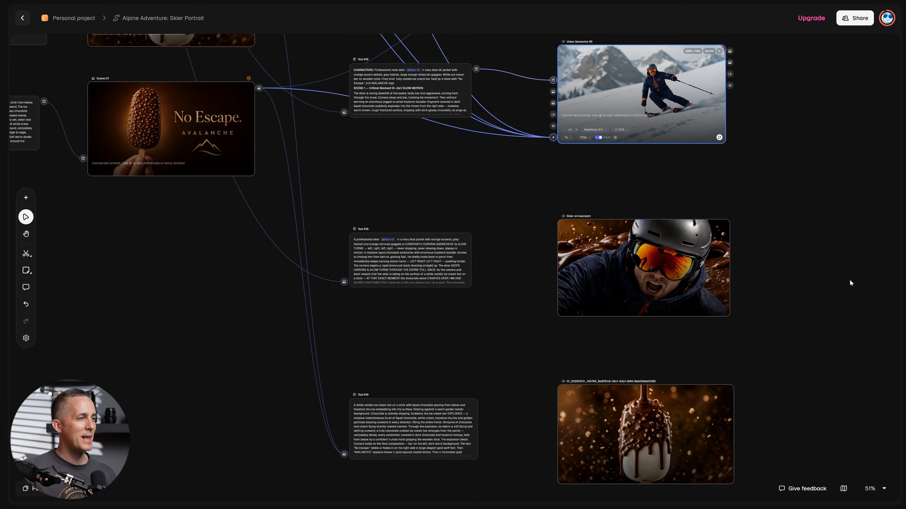
pyautogui.scroll(-3, 849, 280)
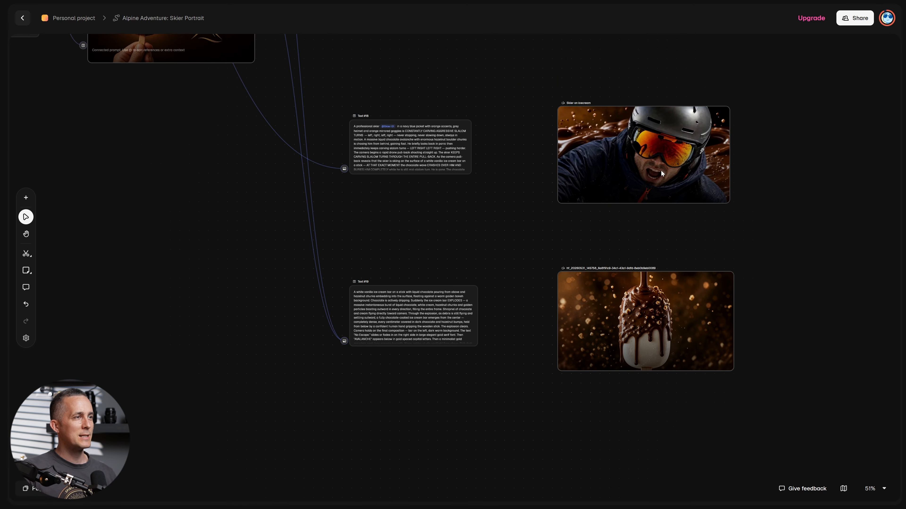
pyautogui.scroll(5, 661, 170)
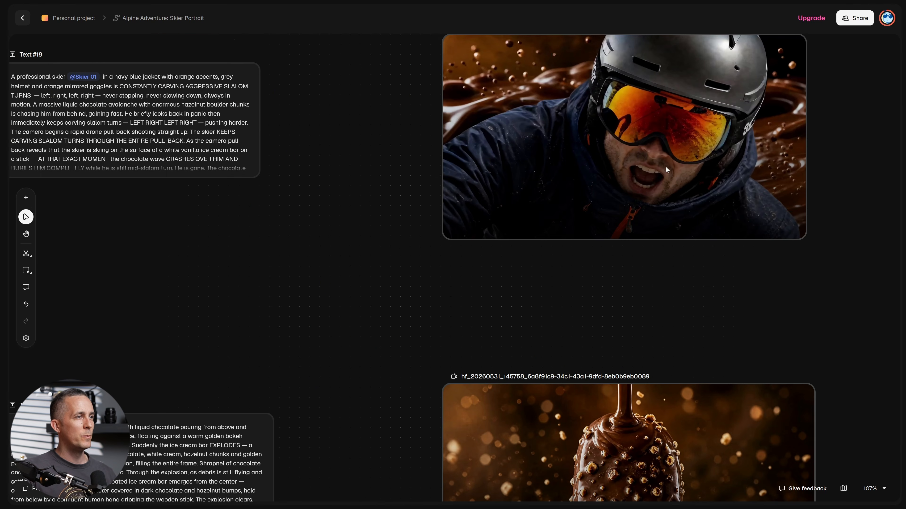
pyautogui.click(608, 177)
pyautogui.hscroll(2, 678, 275)
pyautogui.scroll(2, 679, 276)
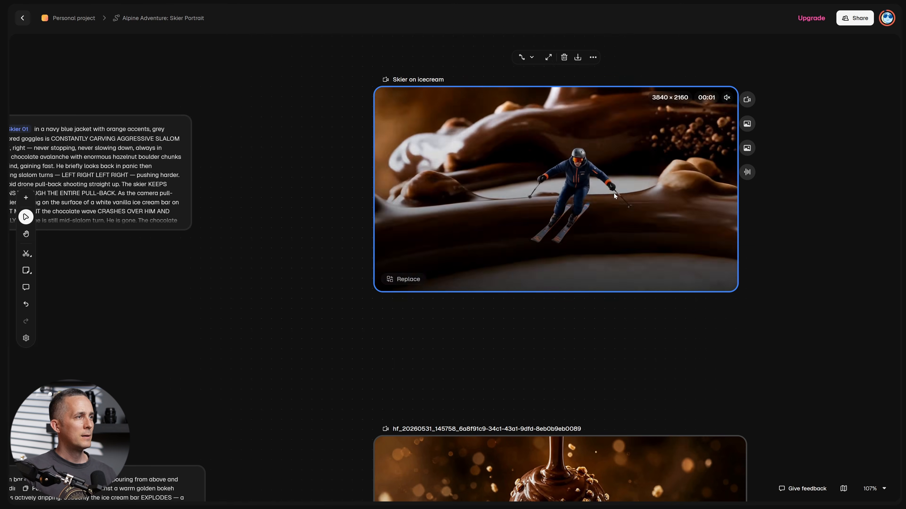
# - Watch the exploding ice cream bar clip and review the Text #18 and Text #19 prompts beside the last two videos
pyautogui.scroll(-5, 728, 103)
pyautogui.hscroll(1, 729, 103)
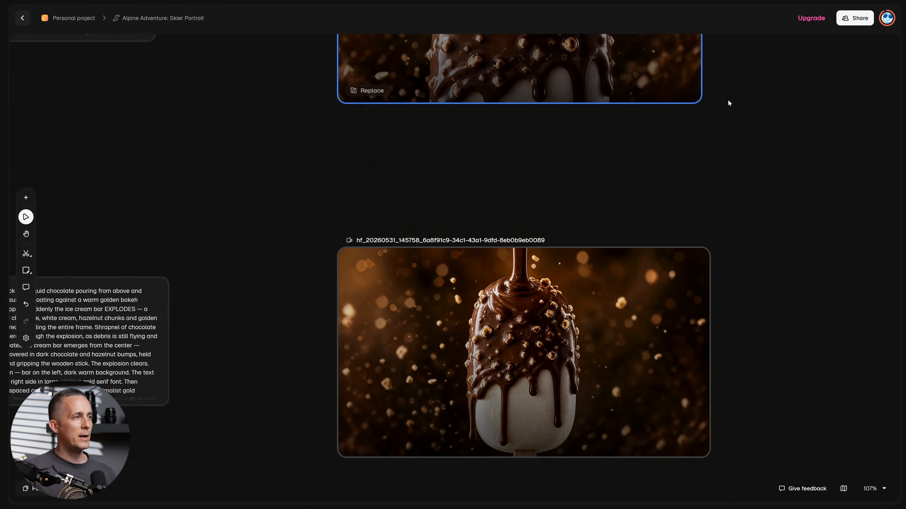
pyautogui.scroll(-4, 728, 103)
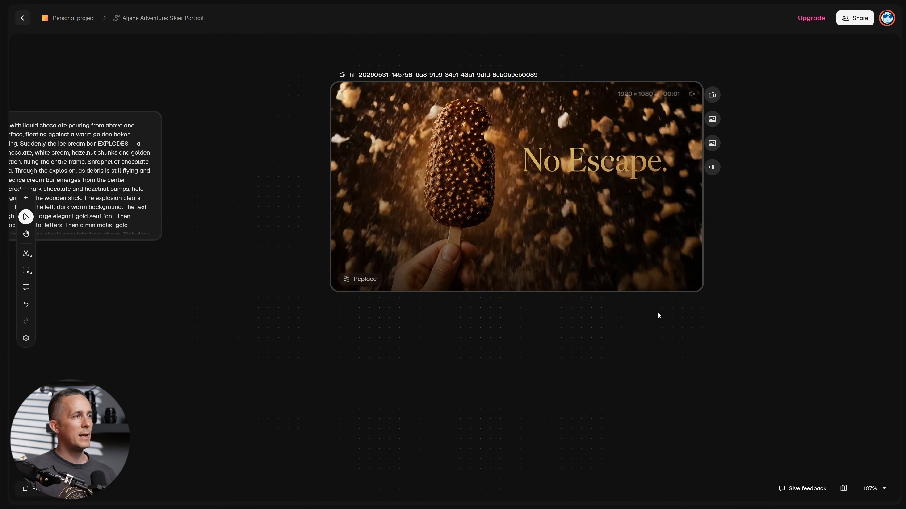
pyautogui.scroll(-5, 658, 315)
pyautogui.scroll(5, 732, 298)
pyautogui.hscroll(-2, 404, 226)
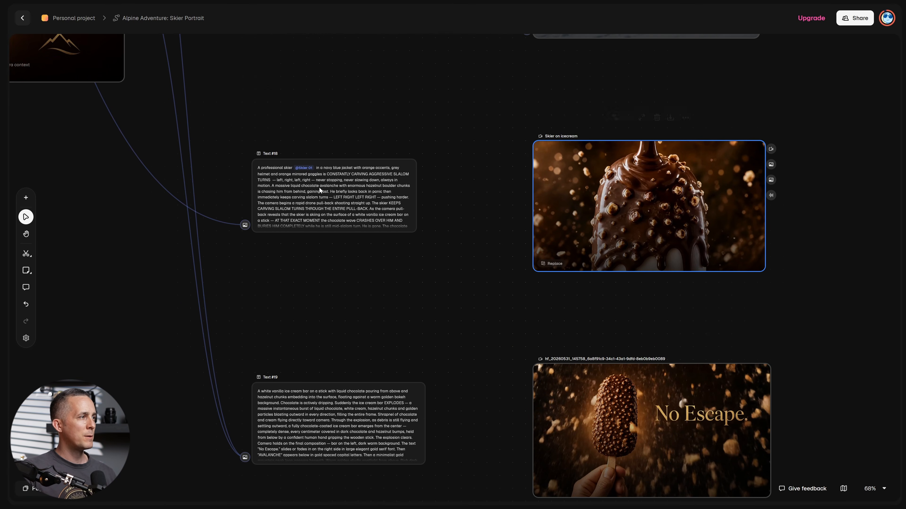
pyautogui.scroll(-5, 469, 326)
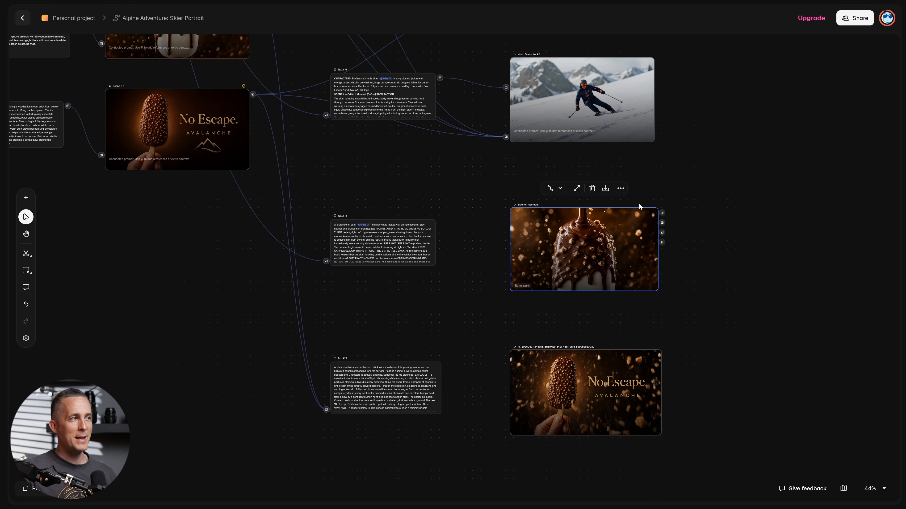
# - Select Video Generator #4 and Video Generator #5 together with their prompt nodes to point them out, and clear the selection
pyautogui.scroll(5, 795, 306)
pyautogui.moveTo(745, 181); pyautogui.dragTo(365, 341)
pyautogui.moveTo(665, 331)
pyautogui.mouseDown()
pyautogui.moveTo(675, 285)
pyautogui.moveTo(664, 331)
pyautogui.mouseUp()
pyautogui.scroll(-5, 721, 324)
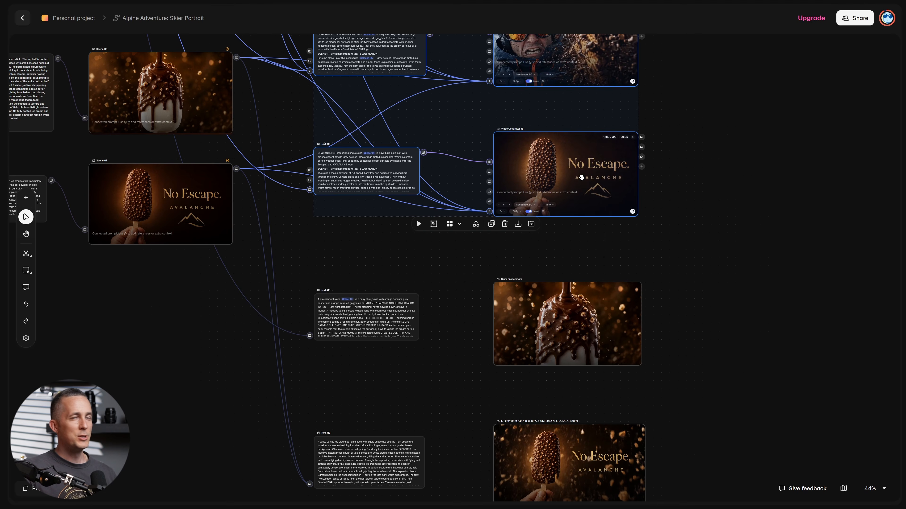
pyautogui.click(703, 293)
# - Look over the Skier on icecream and ice cream bar clips again and survey the whole workflow from references to videos
pyautogui.scroll(-2, 688, 274)
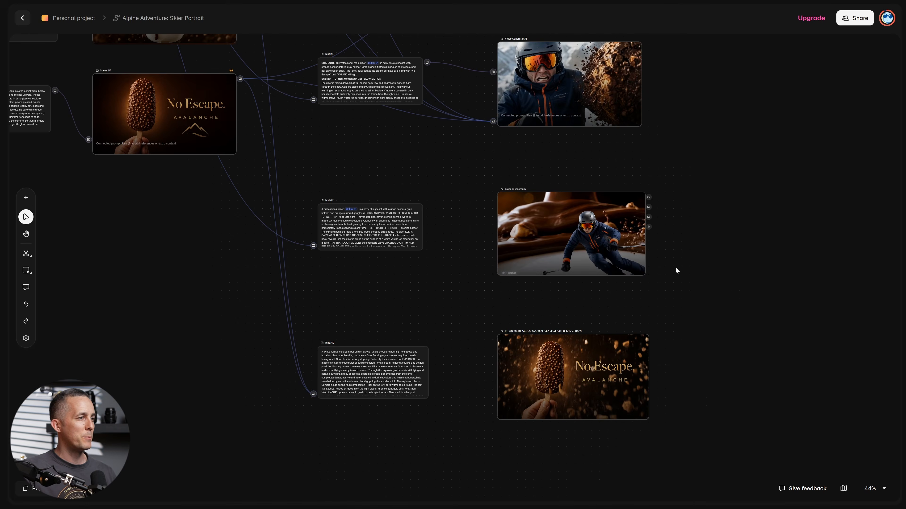
pyautogui.scroll(-3, 675, 267)
pyautogui.scroll(5, 702, 274)
pyautogui.scroll(-3, 721, 268)
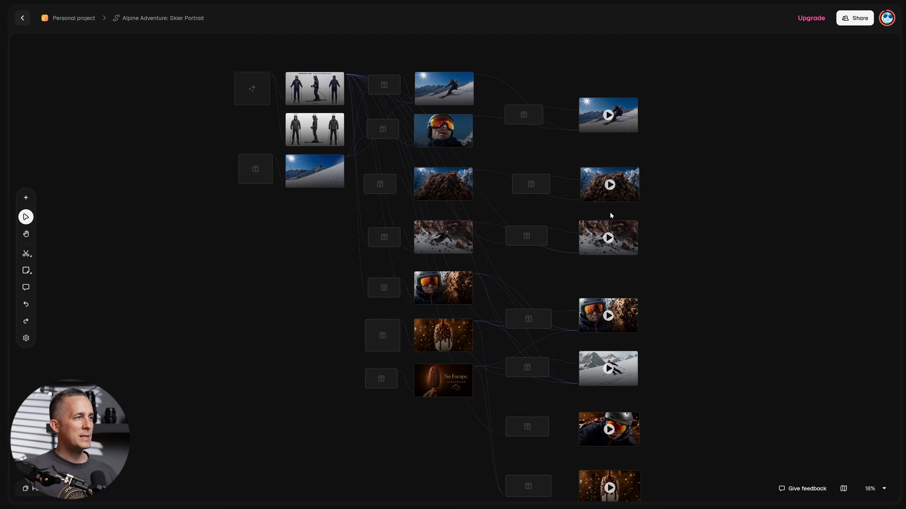
pyautogui.scroll(-2, 651, 230)
pyautogui.hscroll(2, 652, 230)
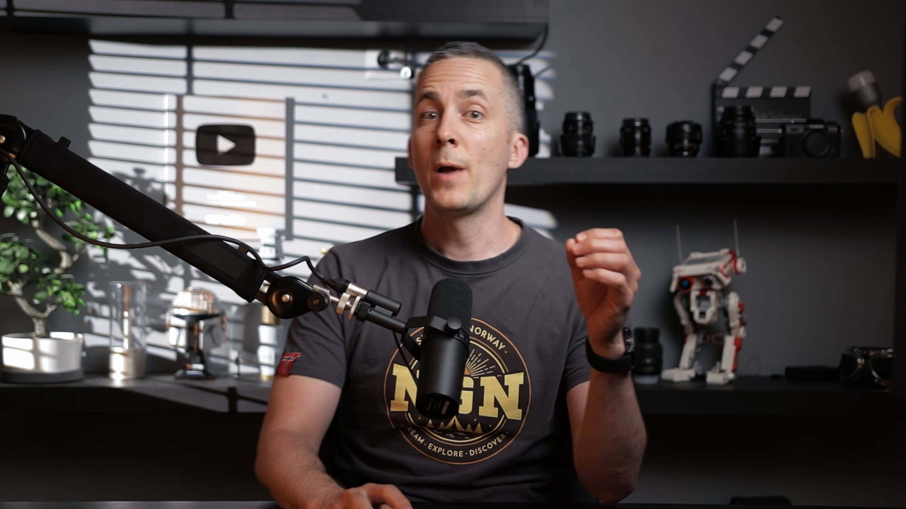